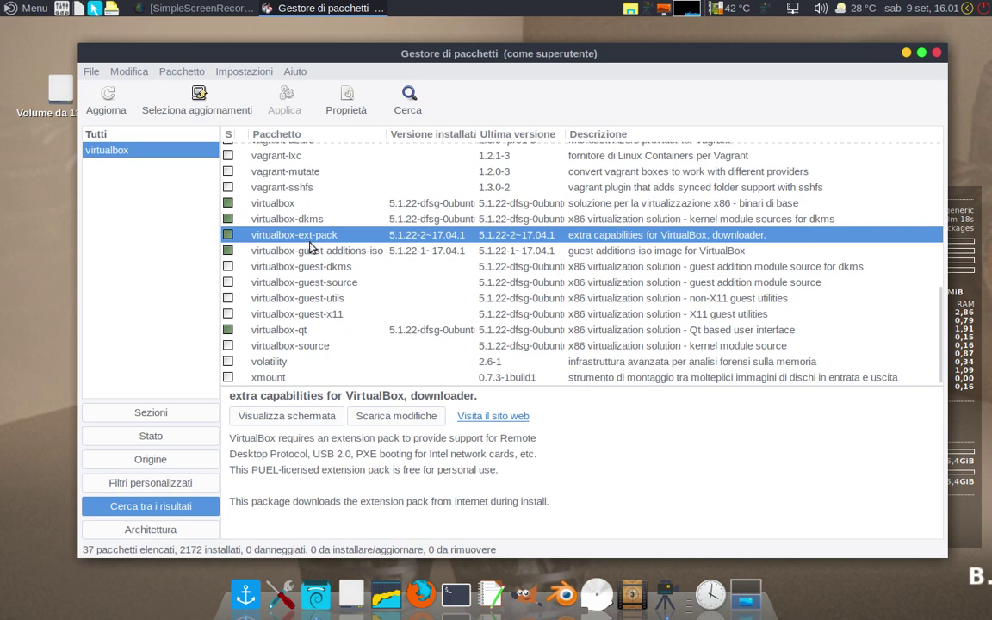
Step: Review the virtualbox-guest-additions-iso and virtualbox-qt package descriptions, then close Synaptic
{"action": "left_click", "coordinate": [317, 251]}
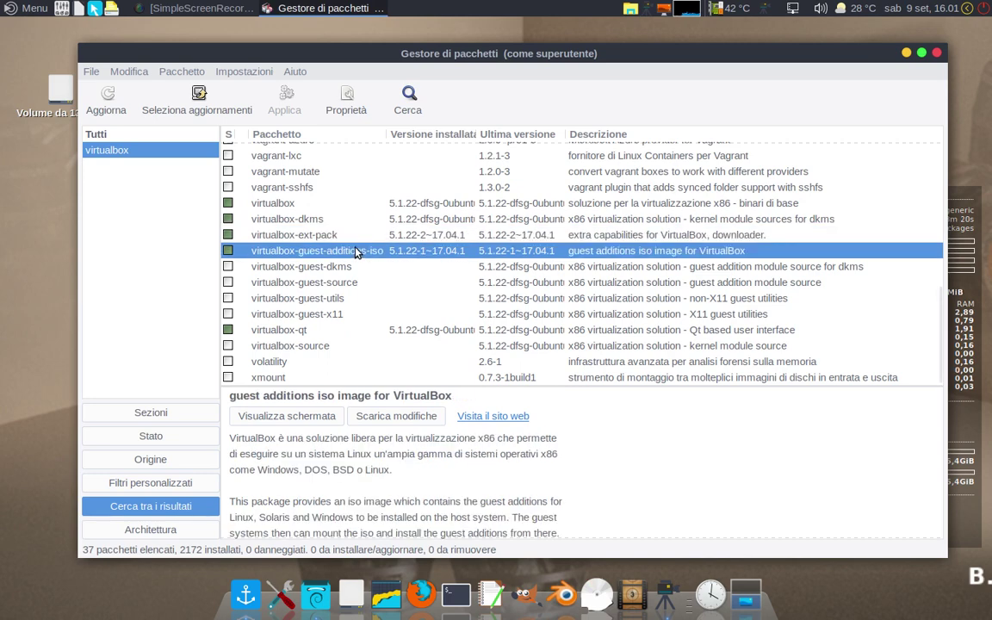
{"action": "left_click", "coordinate": [274, 330]}
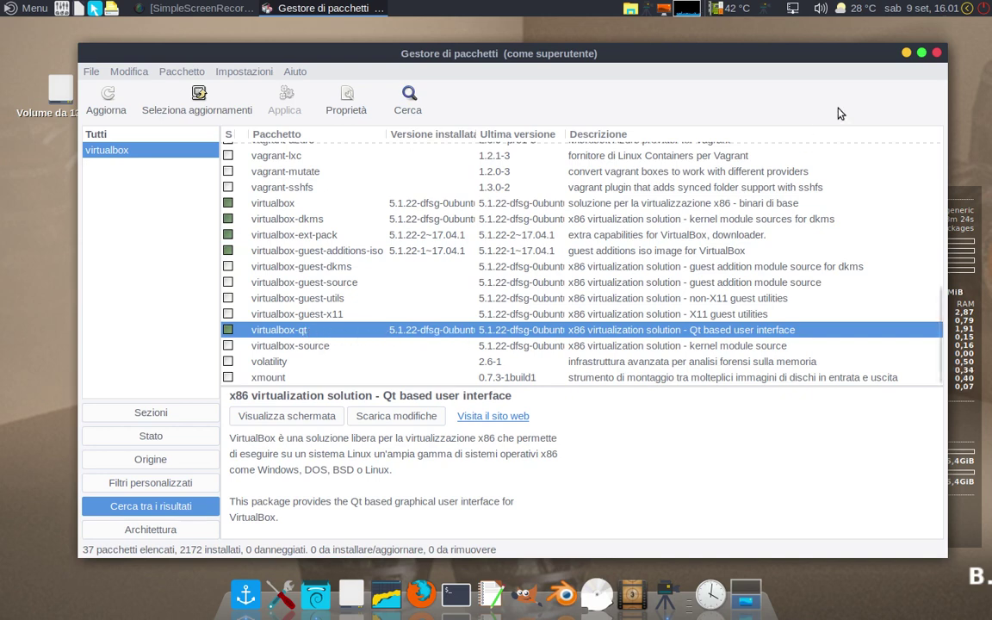
{"action": "left_click", "coordinate": [938, 54]}
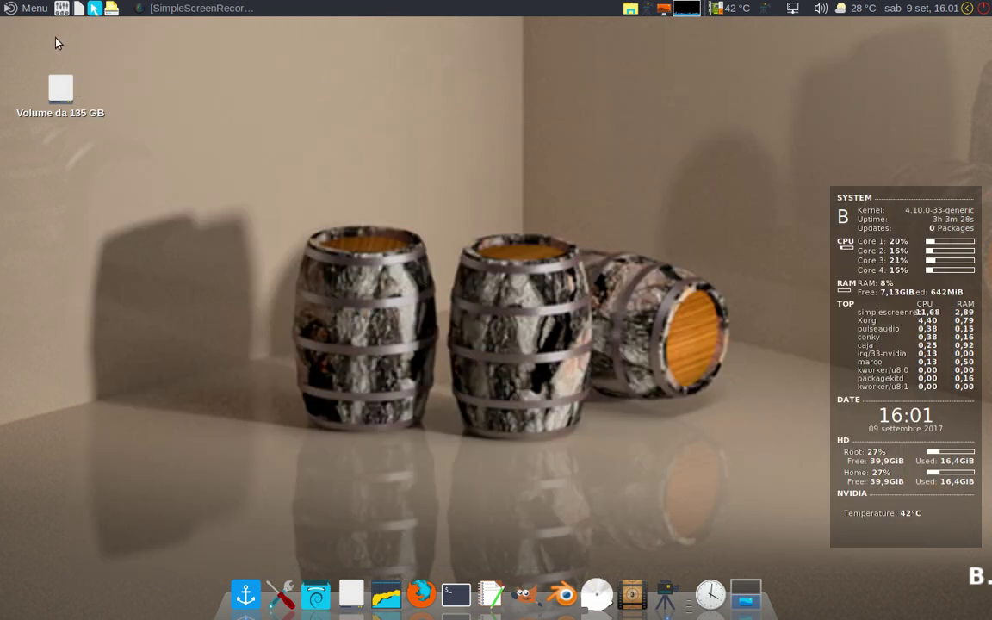
Step: Launch VirtualBox from the MATE menu's Strumenti di sistema list
{"action": "left_click", "coordinate": [17, 10]}
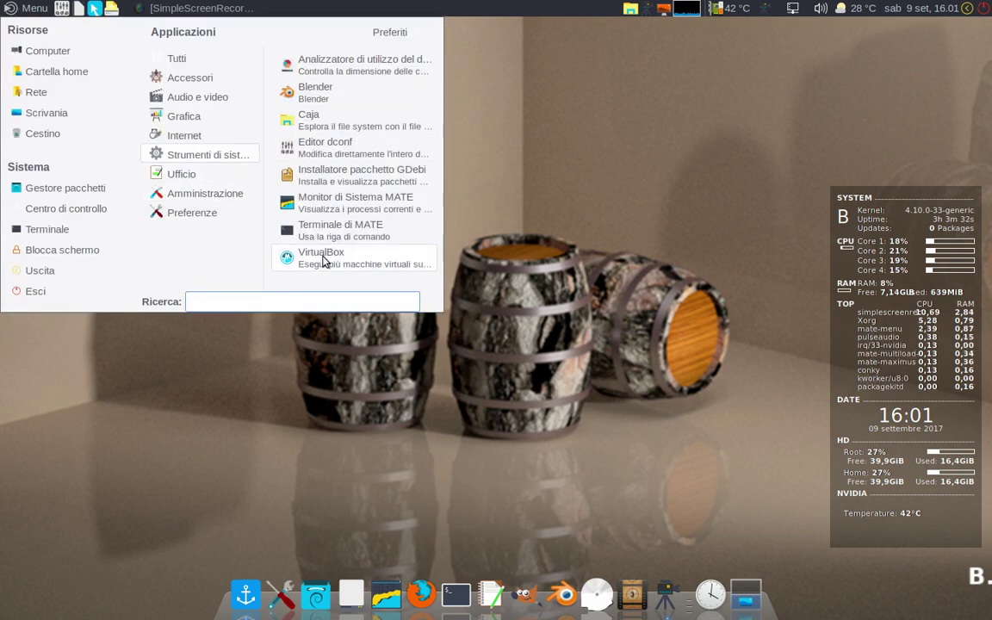
{"action": "left_click", "coordinate": [324, 259]}
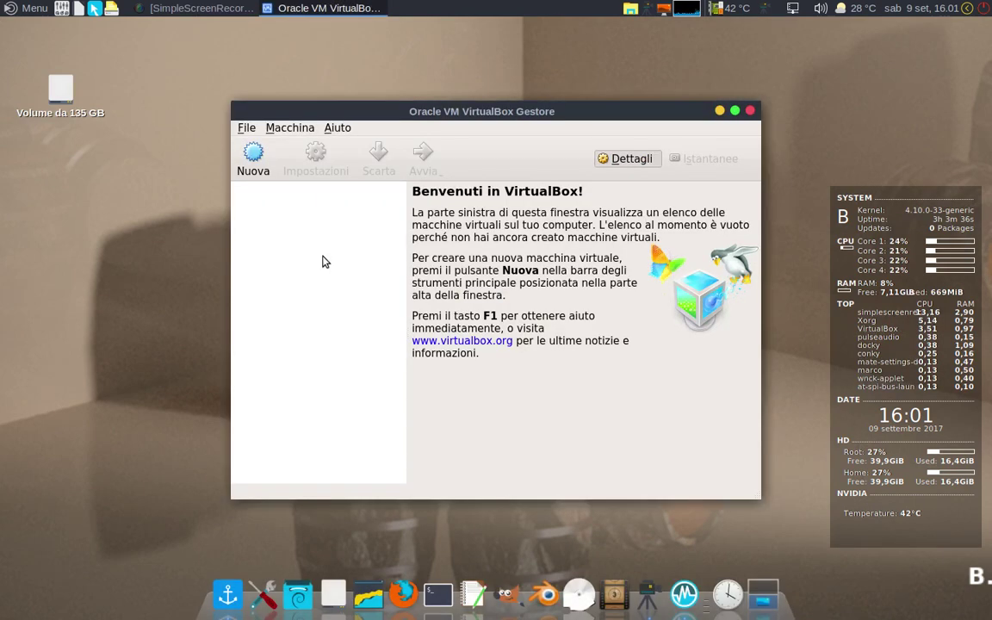
{"action": "left_click", "coordinate": [247, 129]}
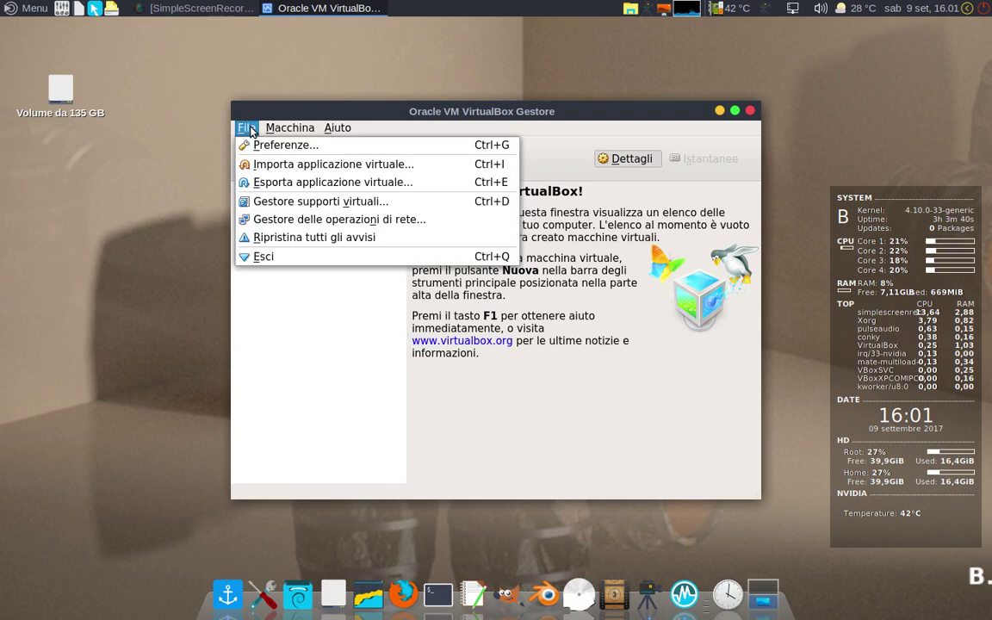
{"action": "left_click", "coordinate": [257, 145]}
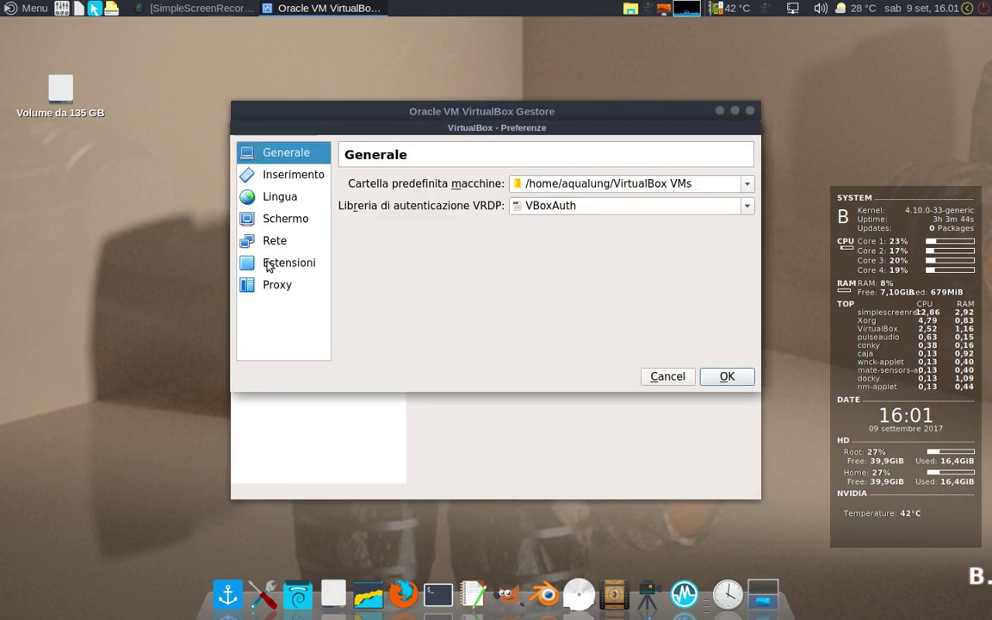
{"action": "left_click", "coordinate": [268, 264]}
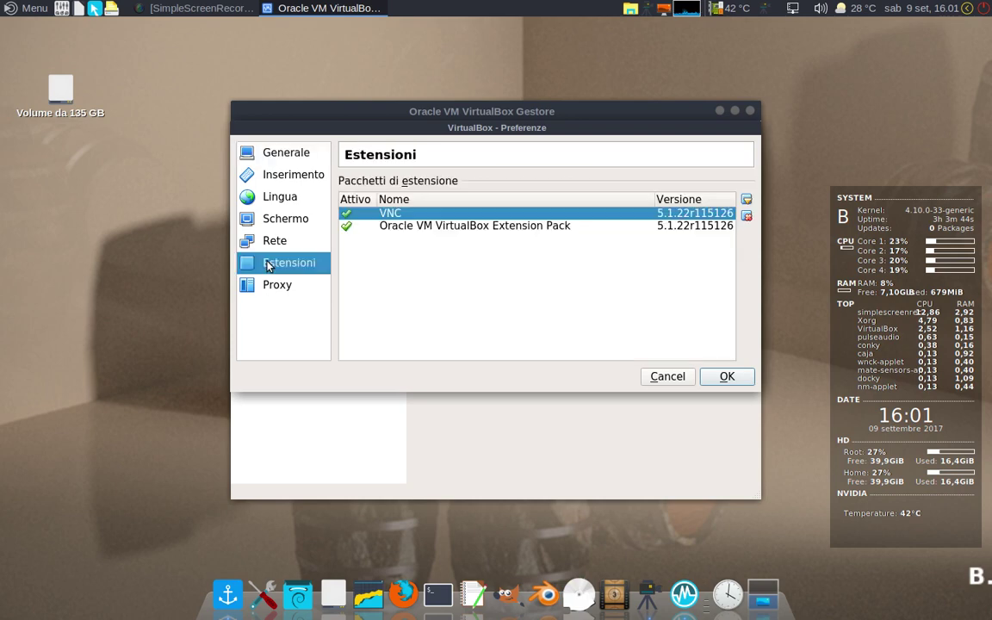
{"action": "left_click", "coordinate": [435, 227]}
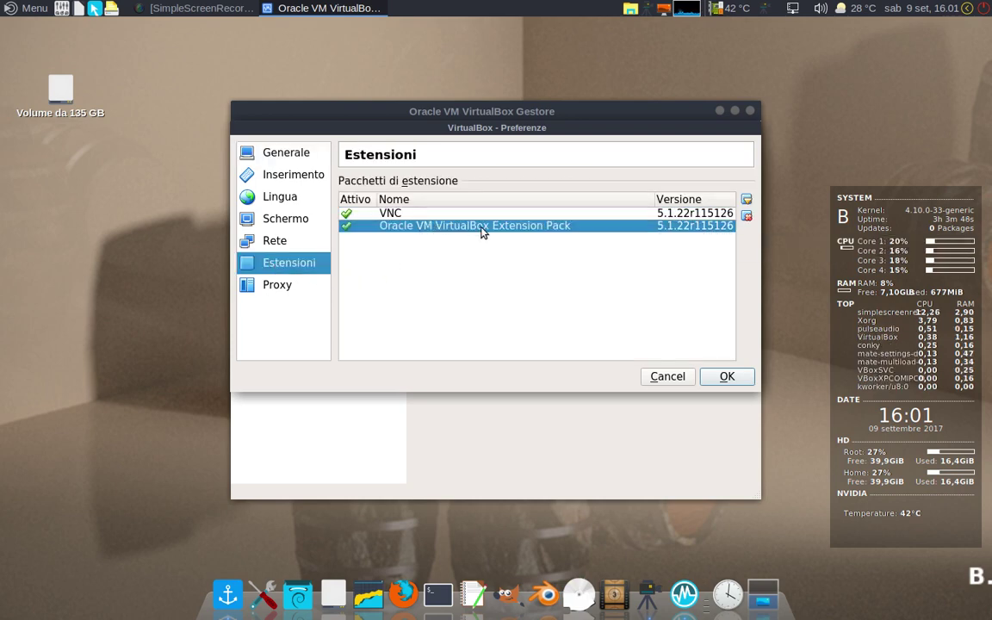
{"action": "left_click", "coordinate": [719, 378]}
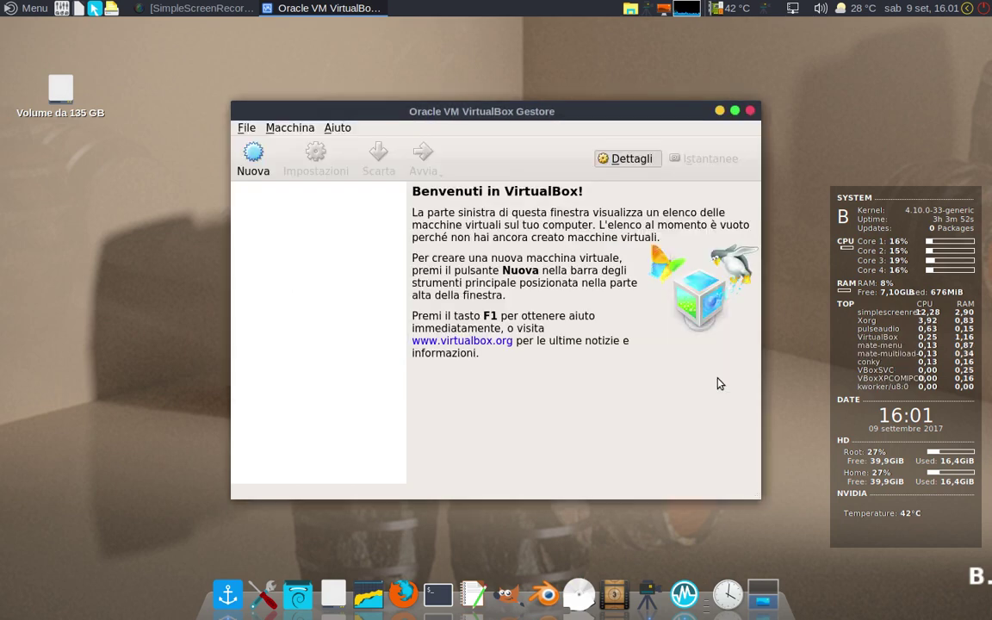
Step: Start a new VM named Linux, type Linux, version Linux 2.6 / 3.x / 4.x (64-bit)
{"action": "left_click", "coordinate": [257, 172]}
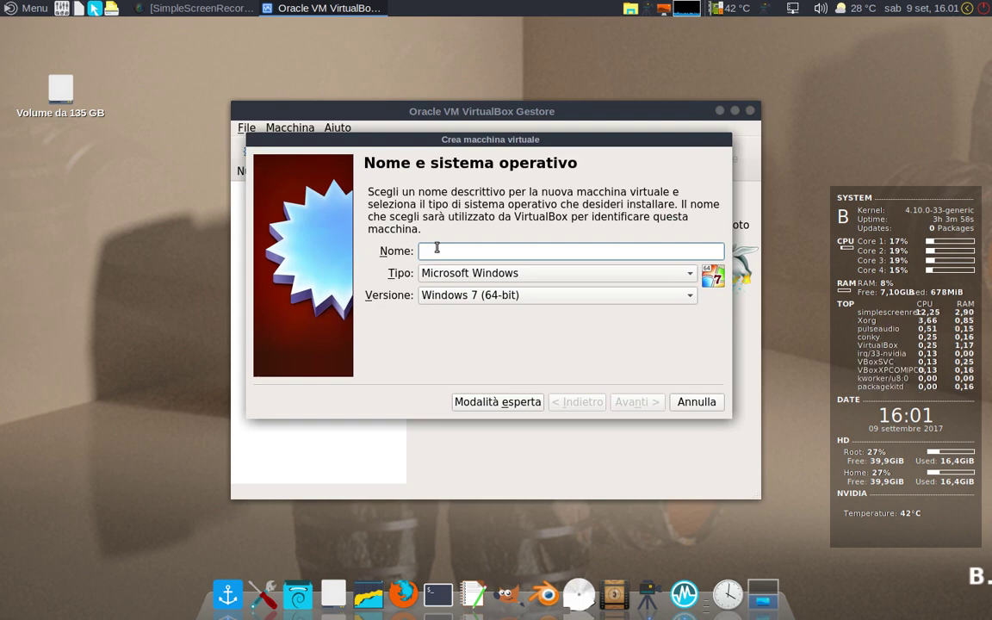
{"action": "type", "text": "Linux"}
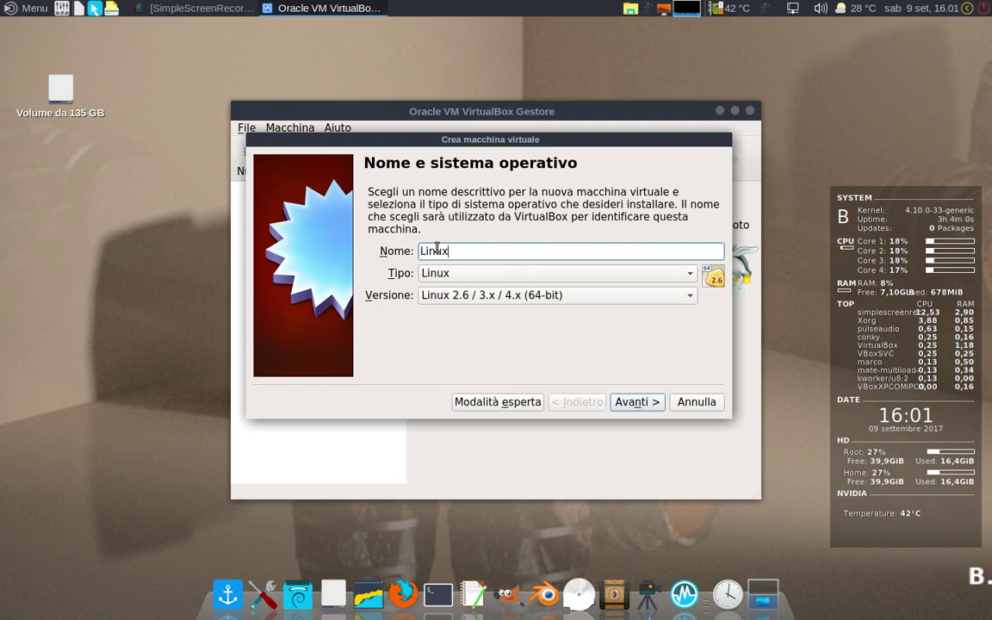
{"action": "left_click", "coordinate": [692, 279]}
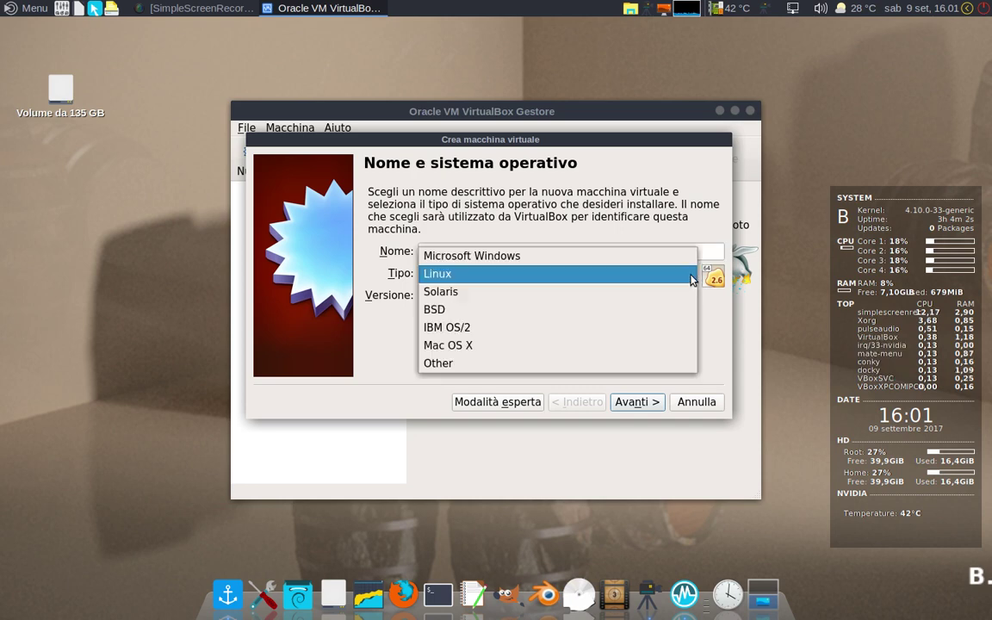
{"action": "left_click", "coordinate": [555, 277]}
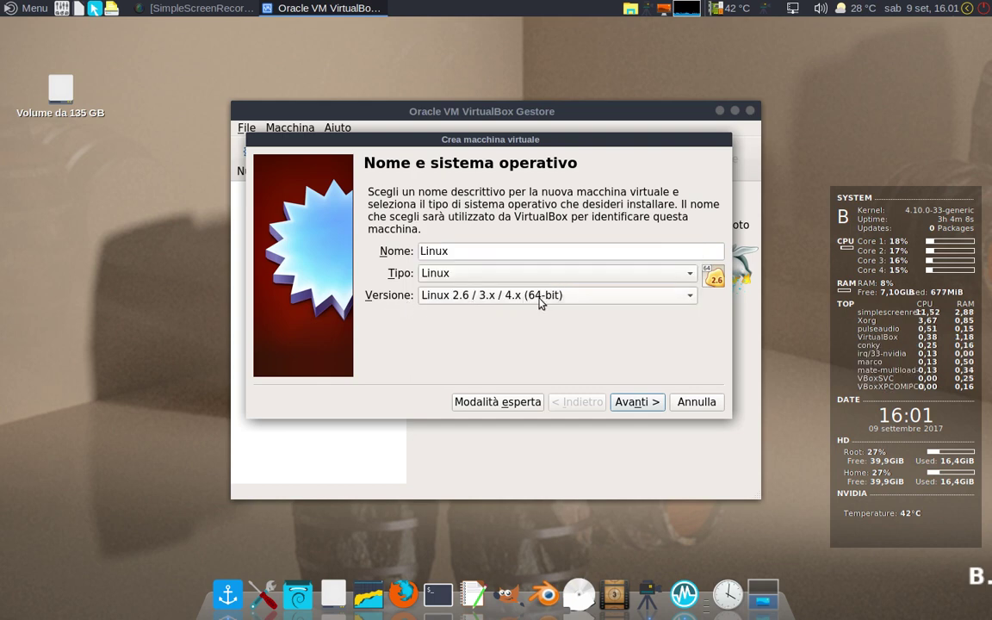
{"action": "left_click", "coordinate": [689, 297]}
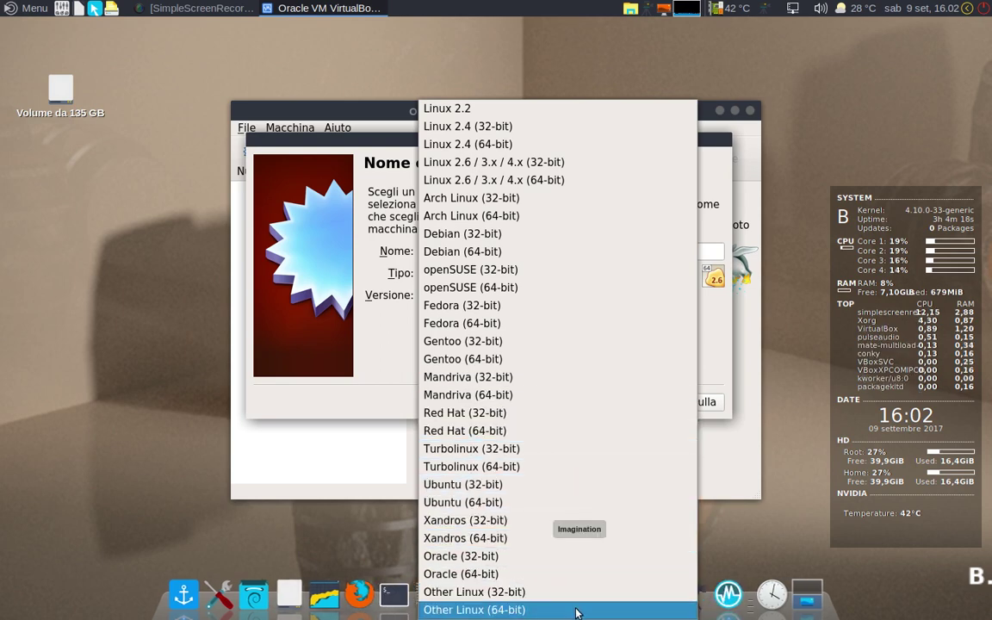
{"action": "left_click", "coordinate": [556, 180]}
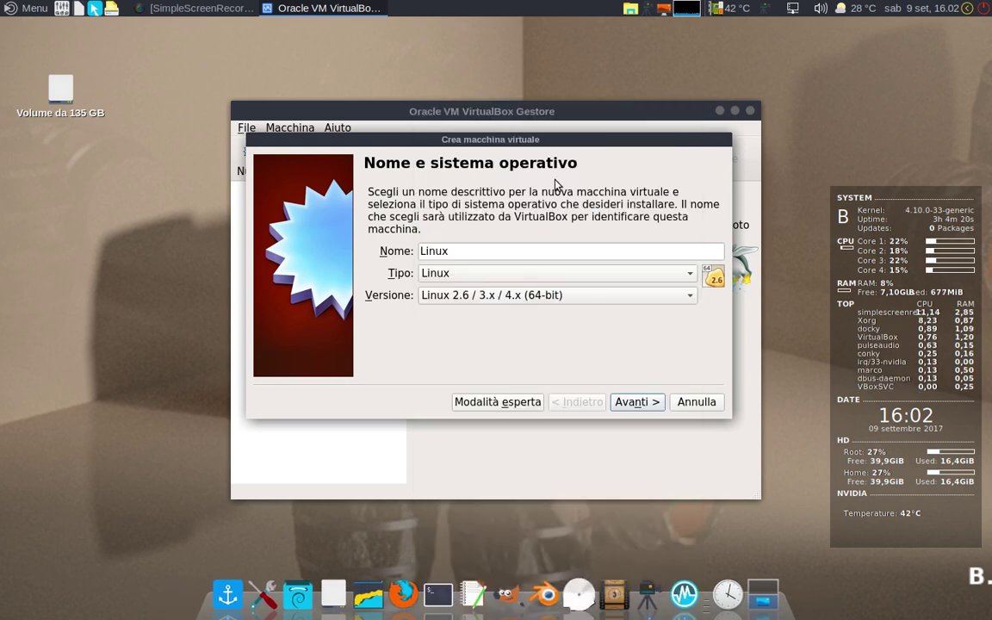
{"action": "left_click", "coordinate": [635, 405]}
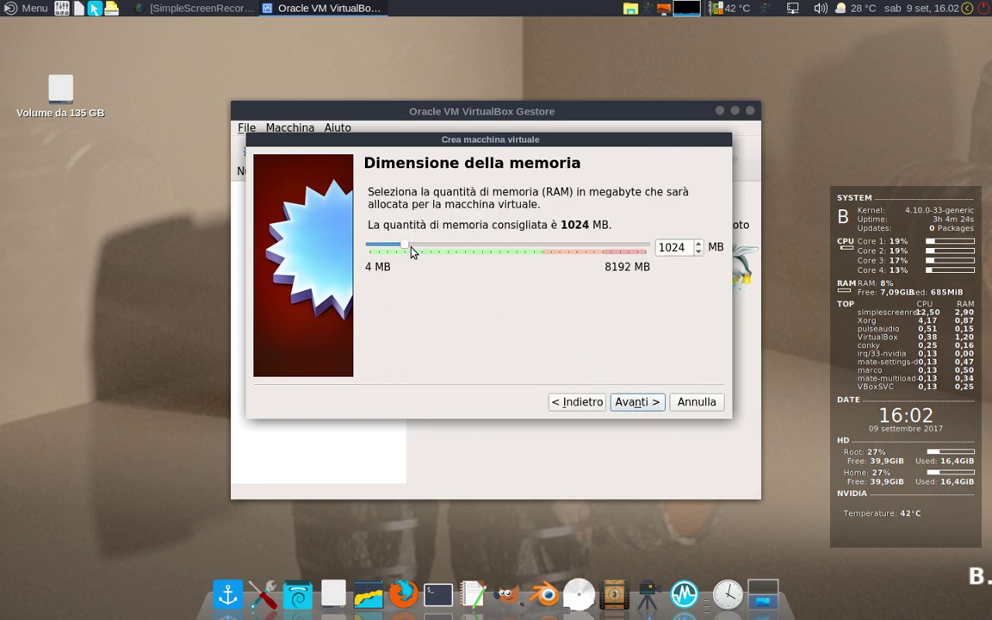
Step: Give the VM 4198 MB memory and a new dynamically allocated 24,15 GB VDI disk
{"action": "left_click_drag", "start_coordinate": [407, 250], "coordinate": [512, 259]}
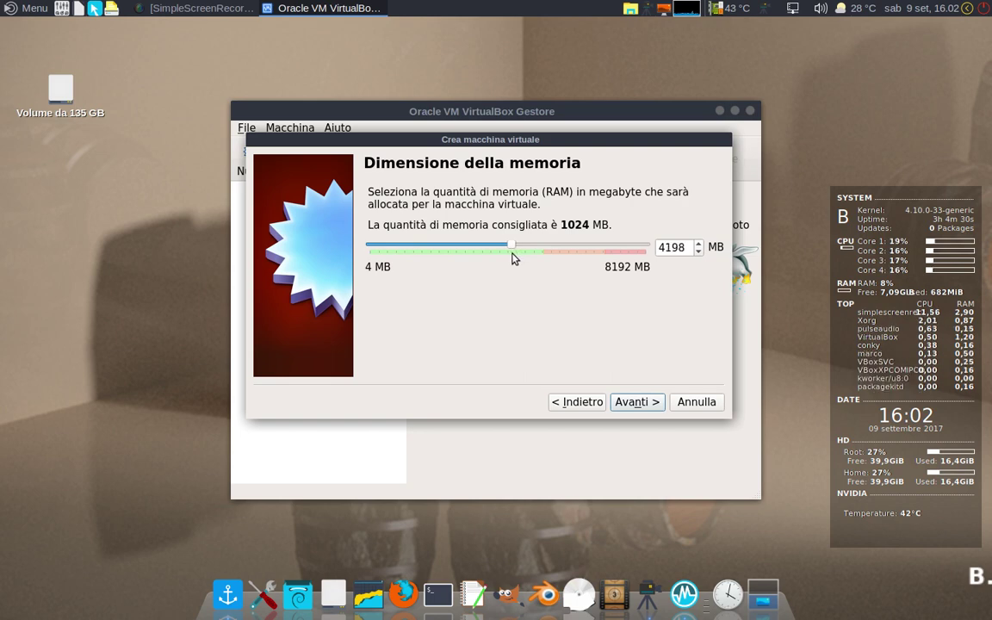
{"action": "left_click", "coordinate": [642, 410]}
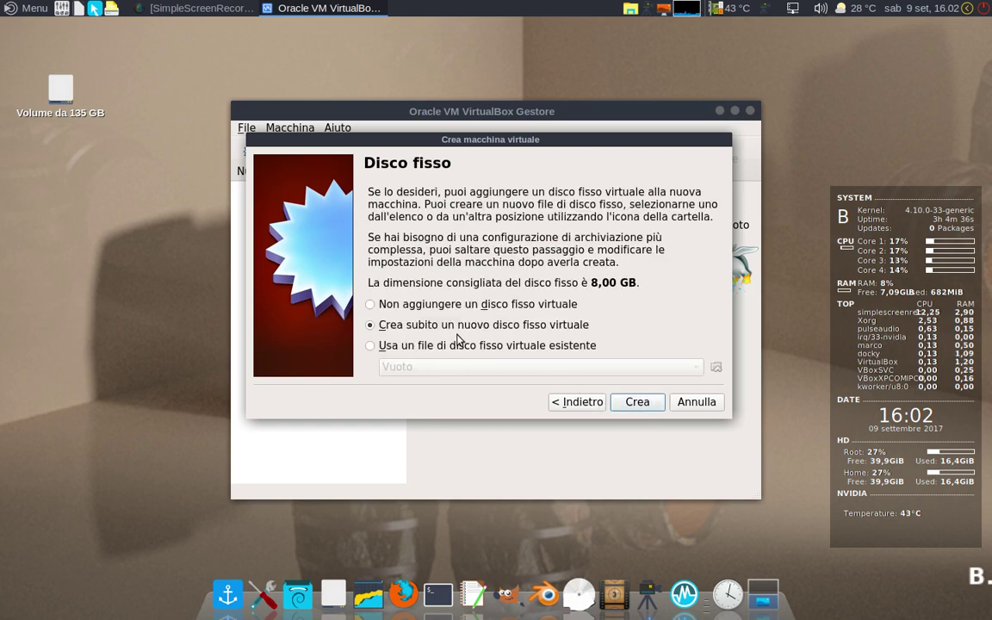
{"action": "left_click", "coordinate": [631, 403]}
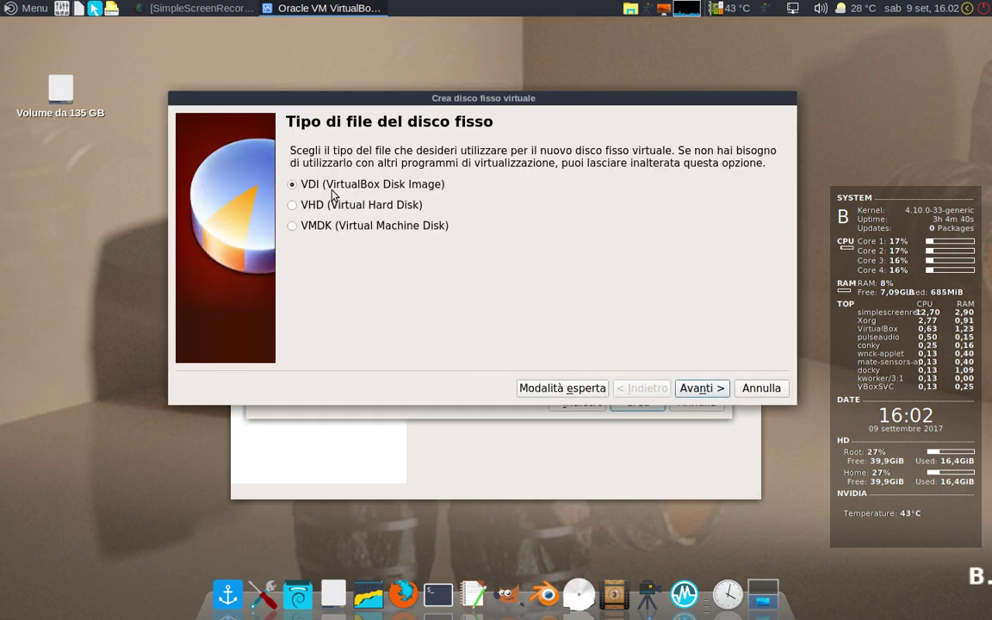
{"action": "left_click", "coordinate": [701, 389]}
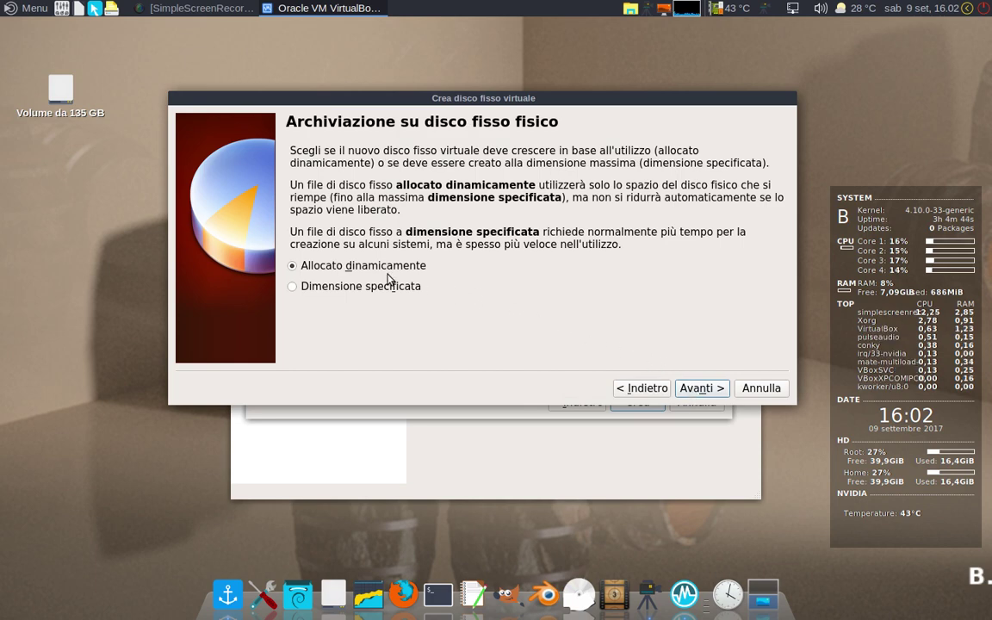
{"action": "left_click", "coordinate": [693, 389]}
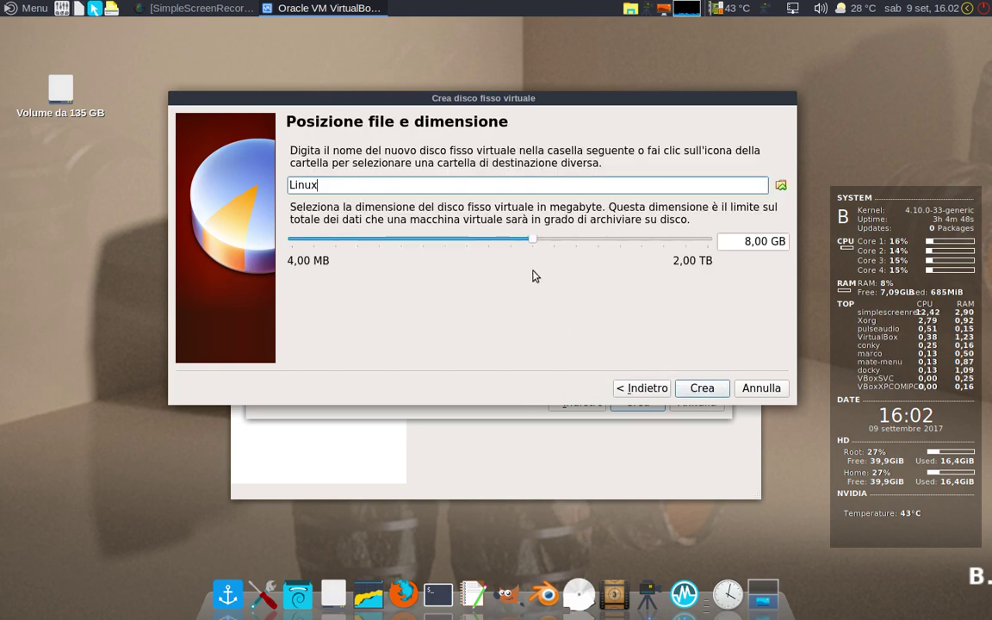
{"action": "left_click_drag", "start_coordinate": [533, 239], "coordinate": [567, 246]}
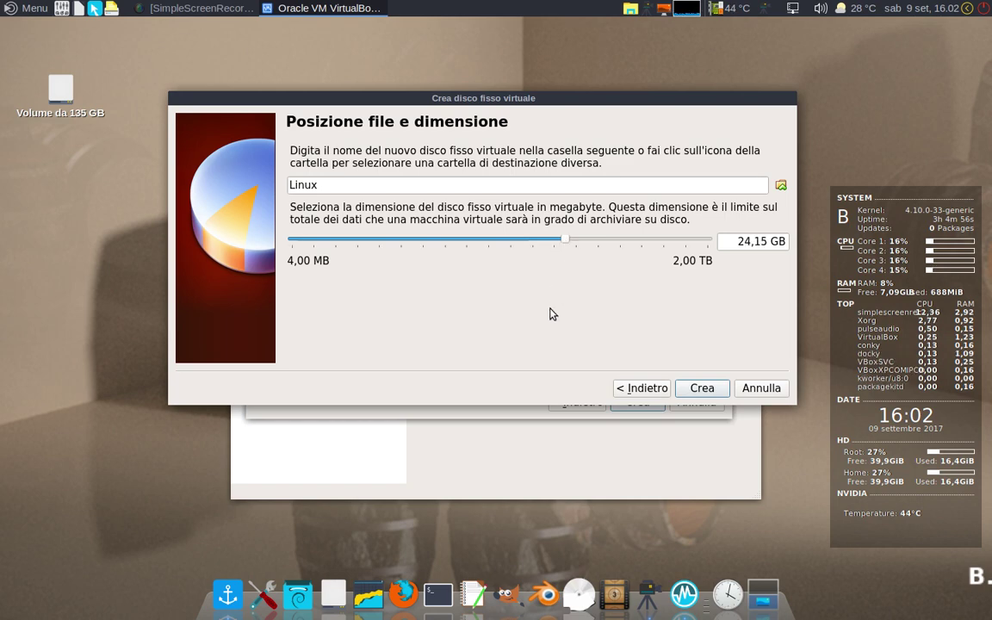
{"action": "left_click", "coordinate": [700, 389]}
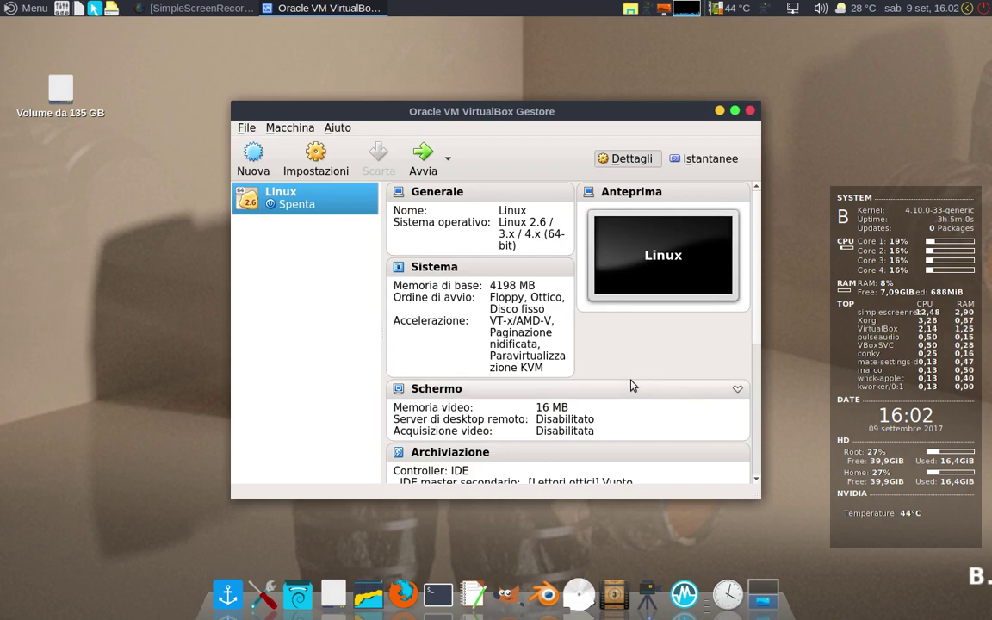
Step: In the Linux VM's System settings, untick Floppy and move it below the hard disk in boot order
{"action": "left_click", "coordinate": [326, 177]}
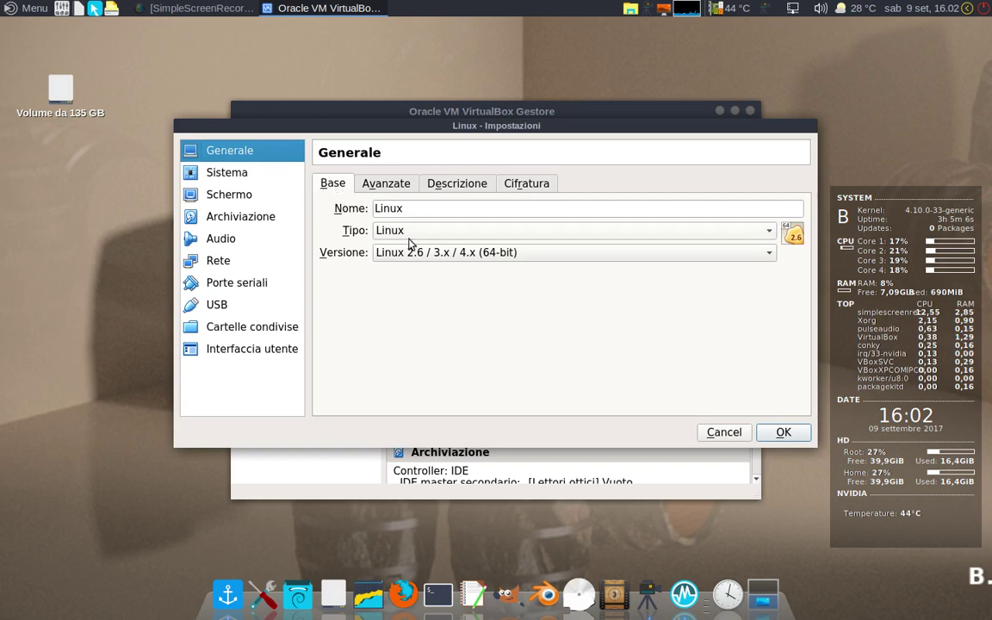
{"action": "left_click", "coordinate": [228, 174]}
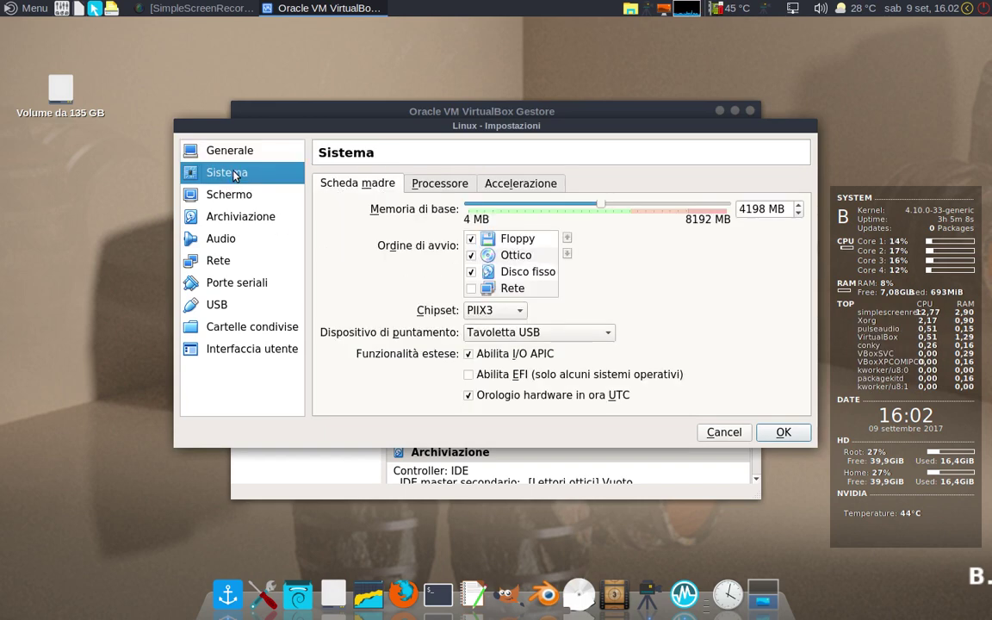
{"action": "left_click", "coordinate": [471, 240]}
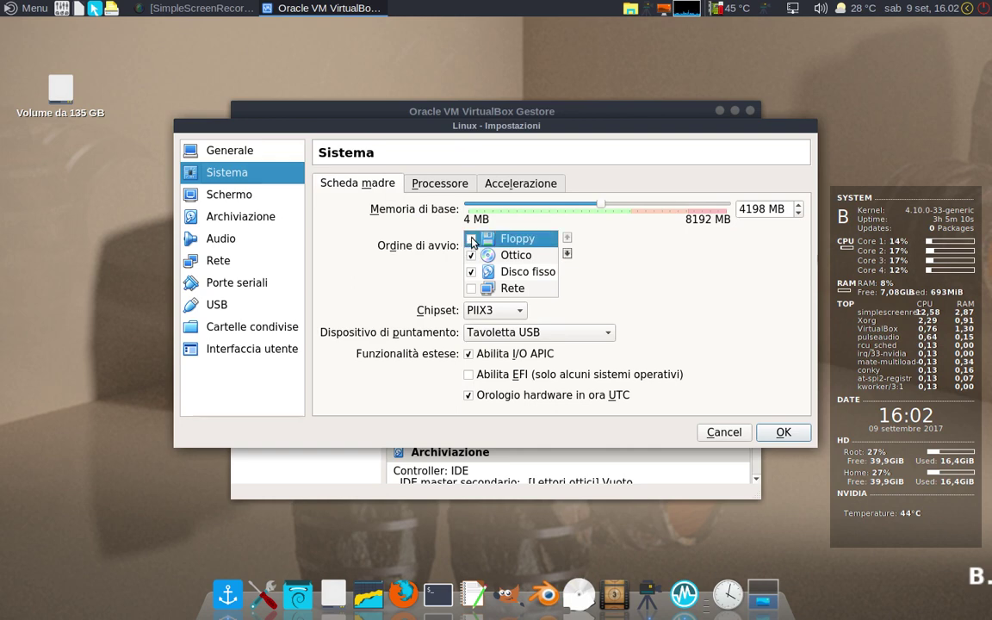
{"action": "left_click", "coordinate": [567, 253]}
{"action": "left_click", "coordinate": [567, 253]}
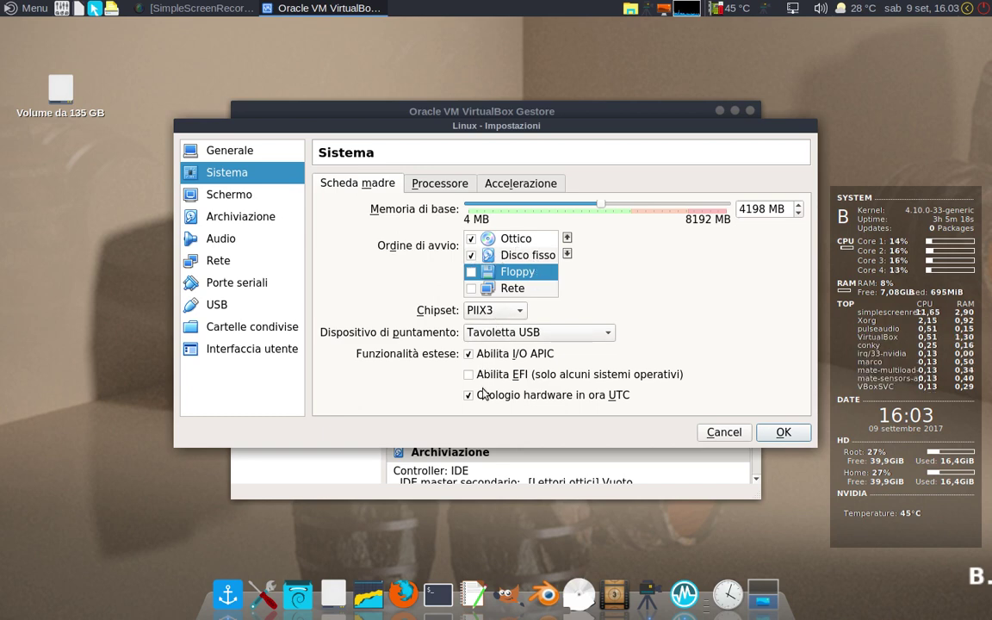
Step: Set video memory to 128 MB and enable 3D acceleration in Display settings
{"action": "left_click", "coordinate": [219, 191]}
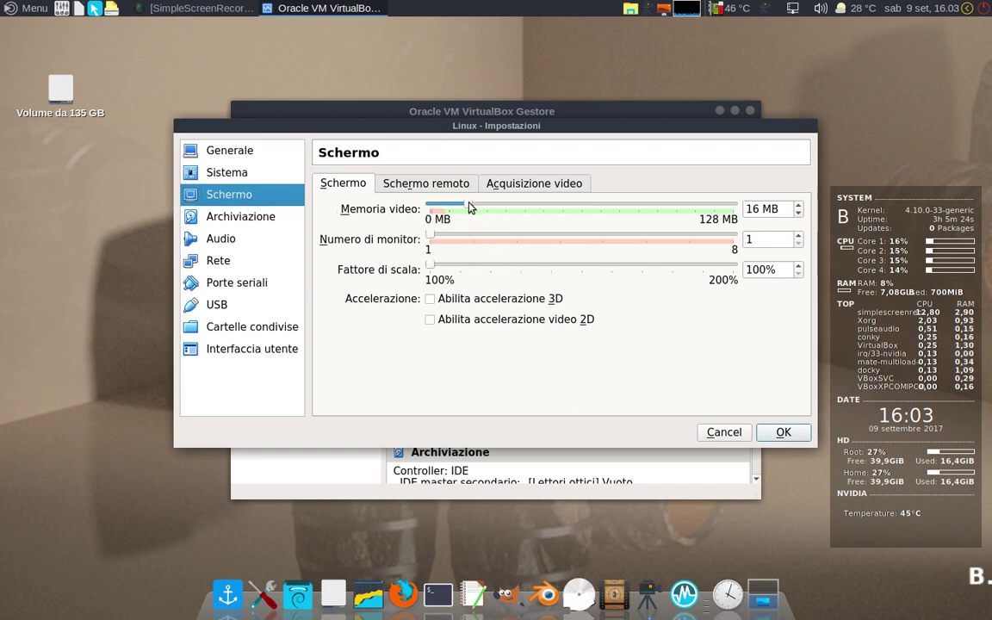
{"action": "left_click_drag", "start_coordinate": [470, 206], "coordinate": [739, 216]}
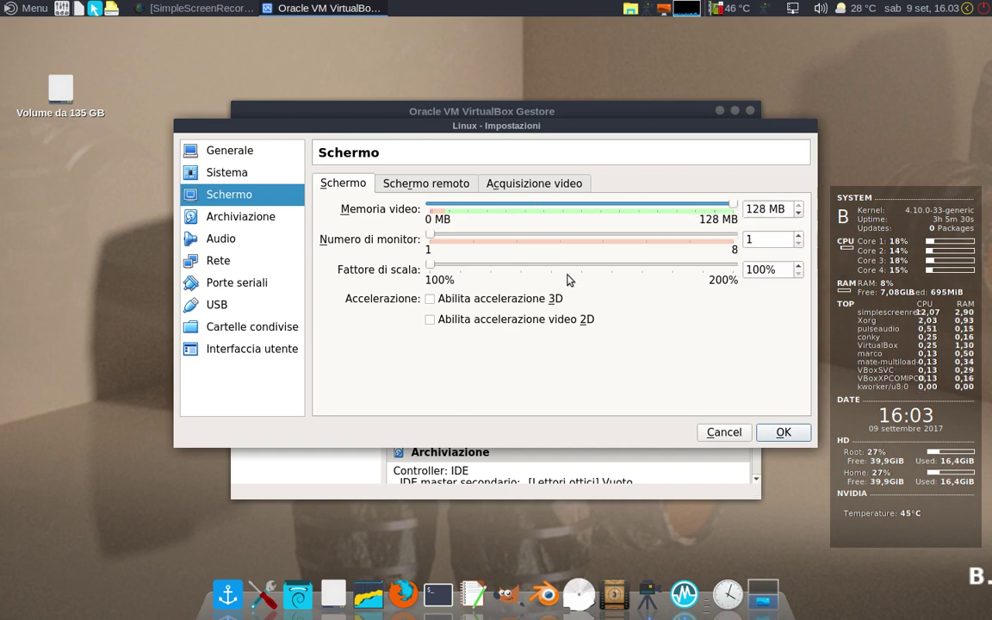
{"action": "left_click", "coordinate": [431, 301]}
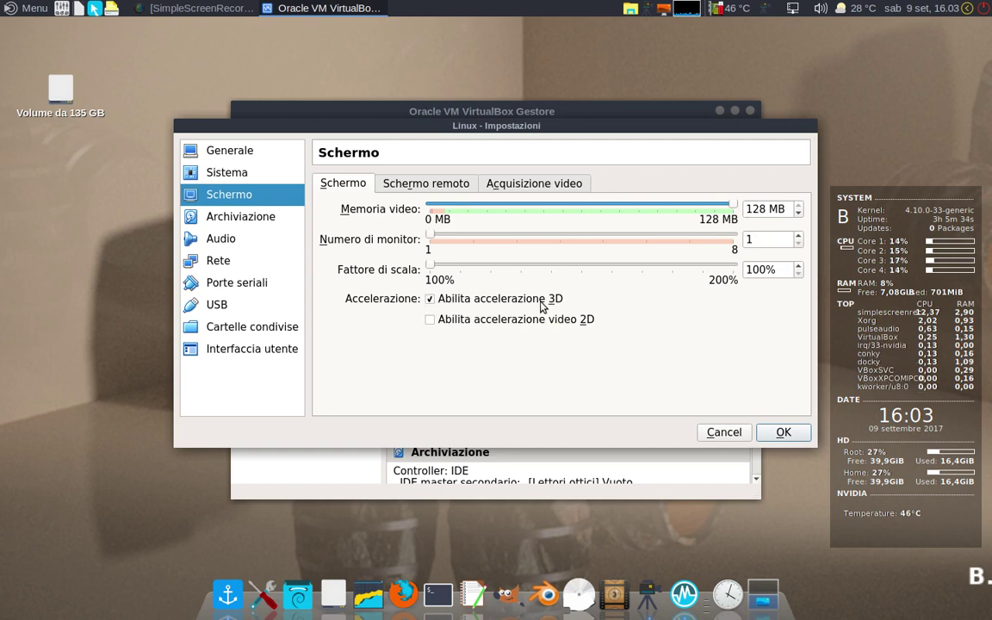
{"action": "left_click", "coordinate": [231, 218]}
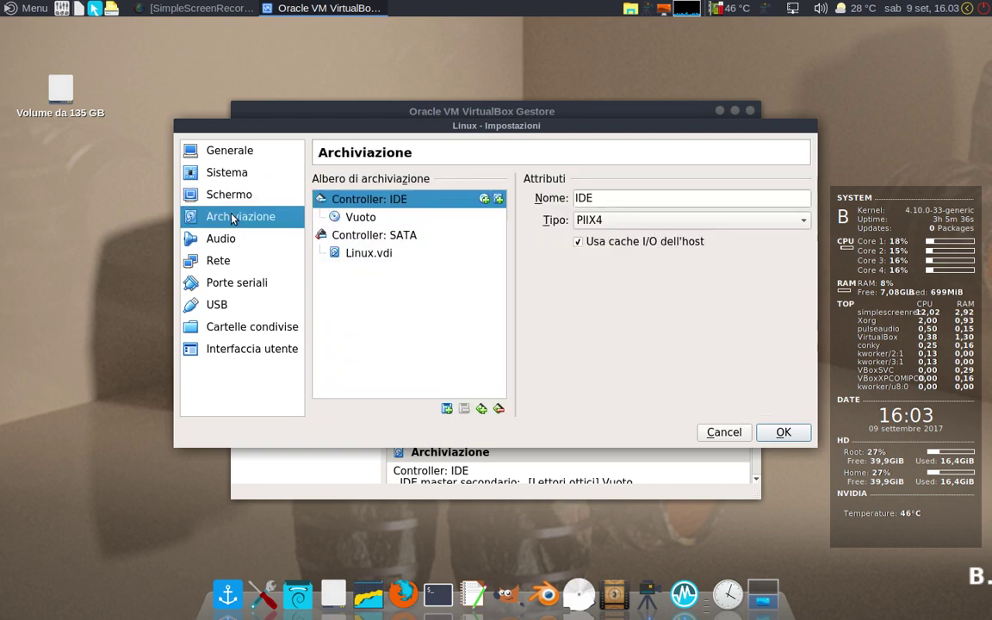
Step: Insert feren.iso from the home folder into the empty IDE optical drive
{"action": "left_click", "coordinate": [360, 221]}
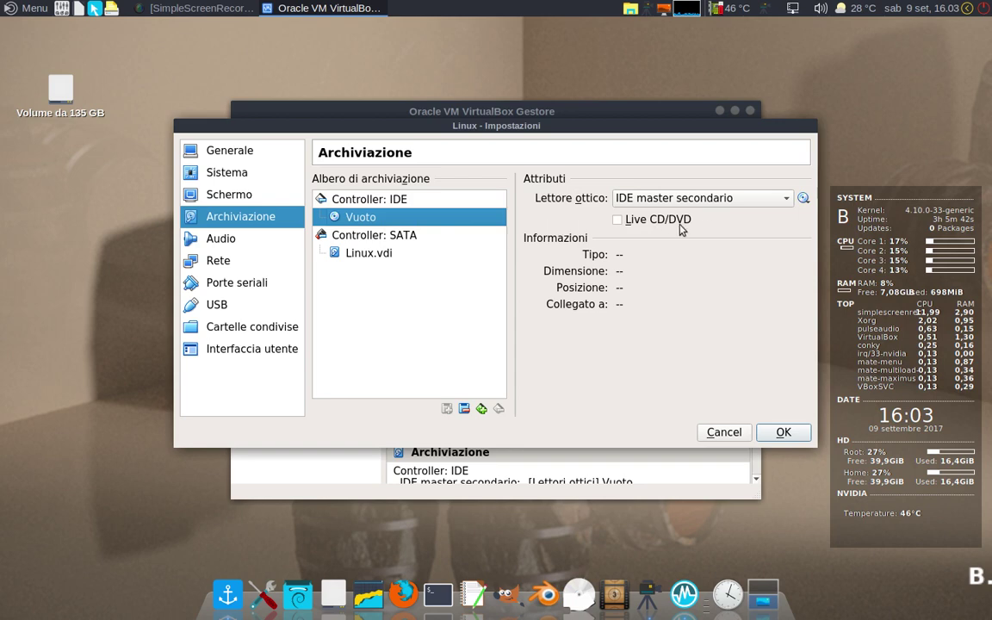
{"action": "left_click", "coordinate": [804, 199]}
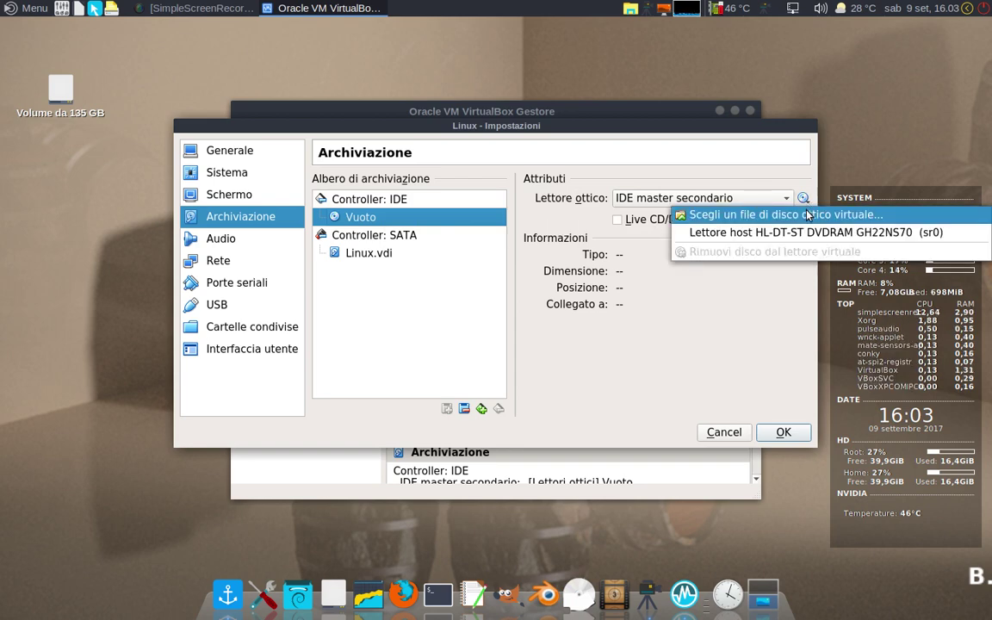
{"action": "left_click", "coordinate": [911, 222]}
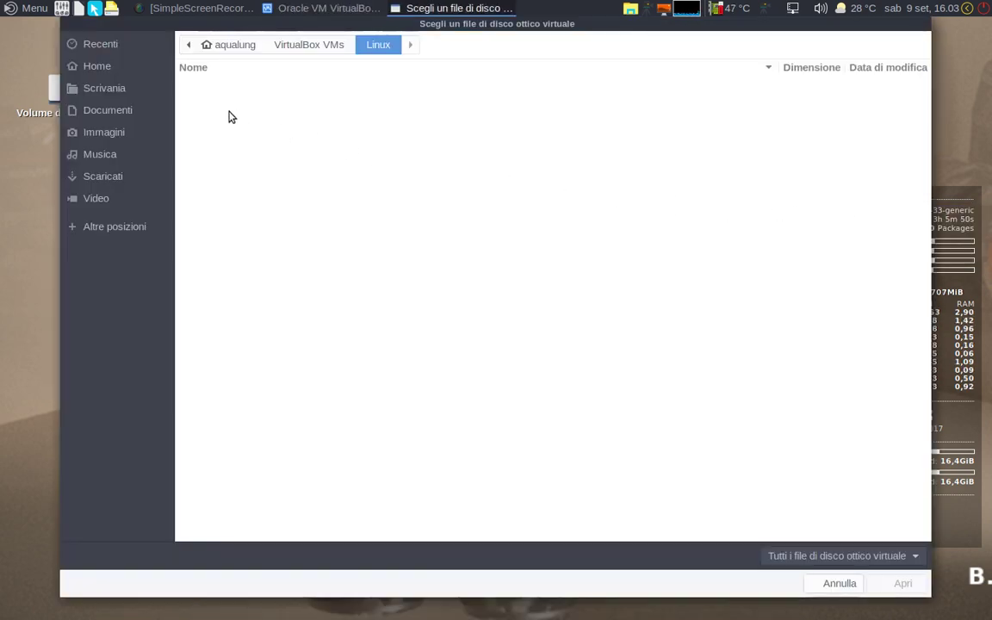
{"action": "left_click", "coordinate": [93, 66]}
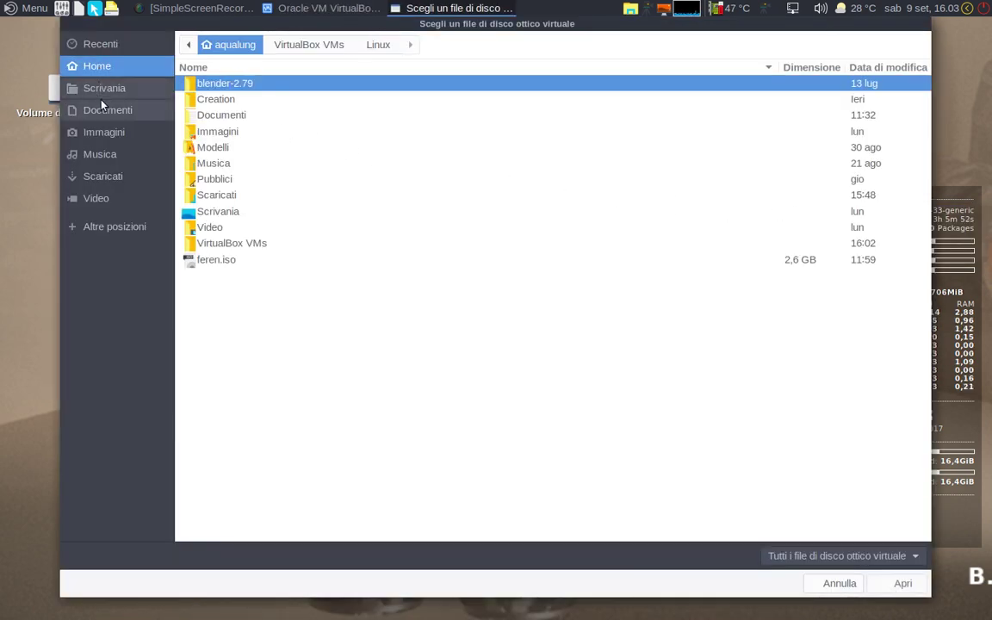
{"action": "left_click", "coordinate": [210, 263]}
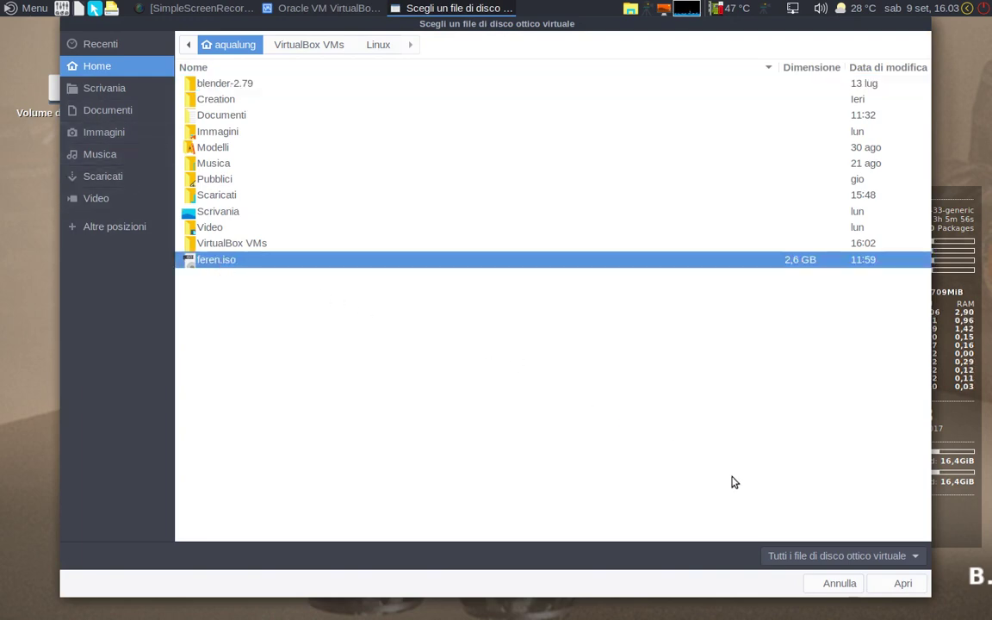
{"action": "left_click", "coordinate": [901, 583]}
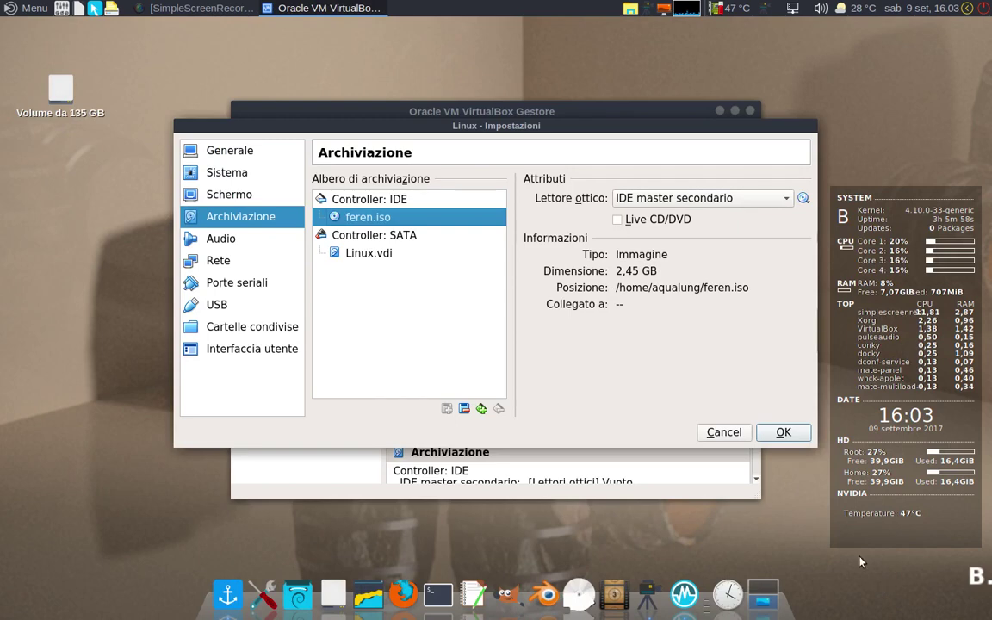
Step: Attach network adapter 1 as a Bridged Adapter on enp6s0
{"action": "left_click", "coordinate": [211, 241]}
{"action": "left_click", "coordinate": [211, 264]}
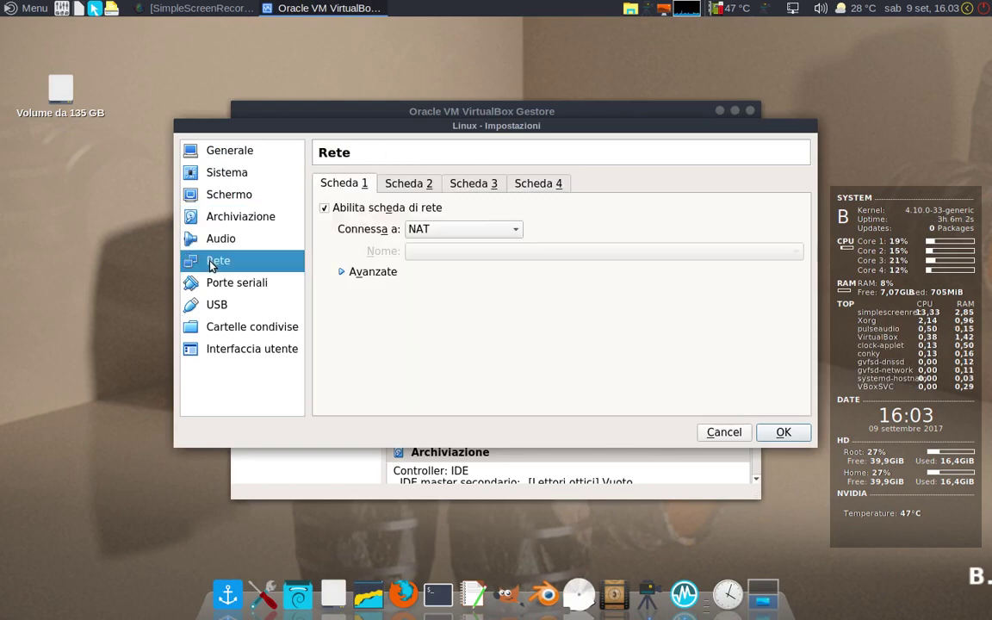
{"action": "left_click", "coordinate": [517, 233]}
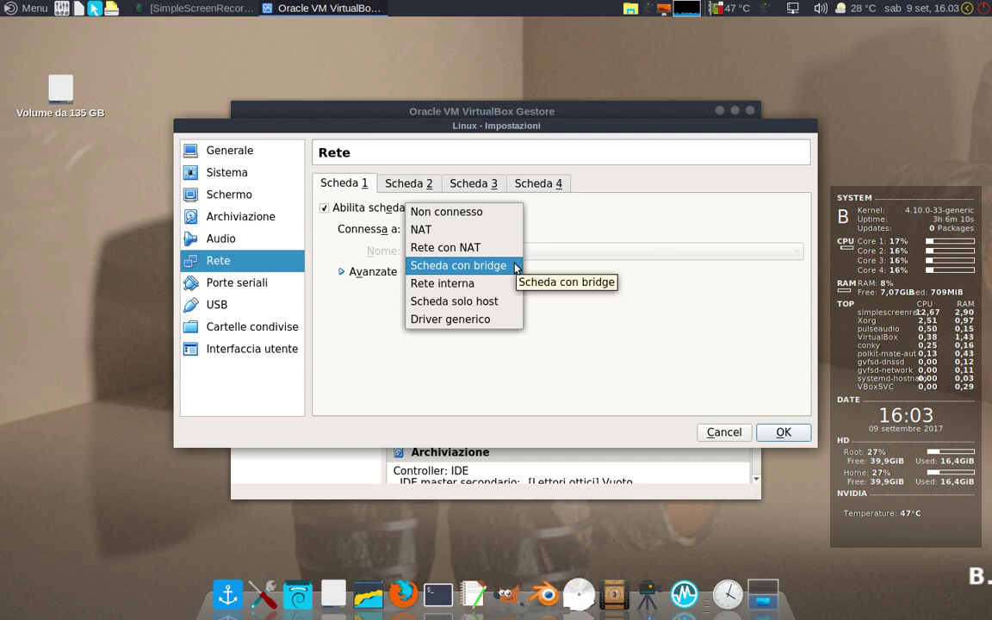
{"action": "left_click", "coordinate": [516, 268]}
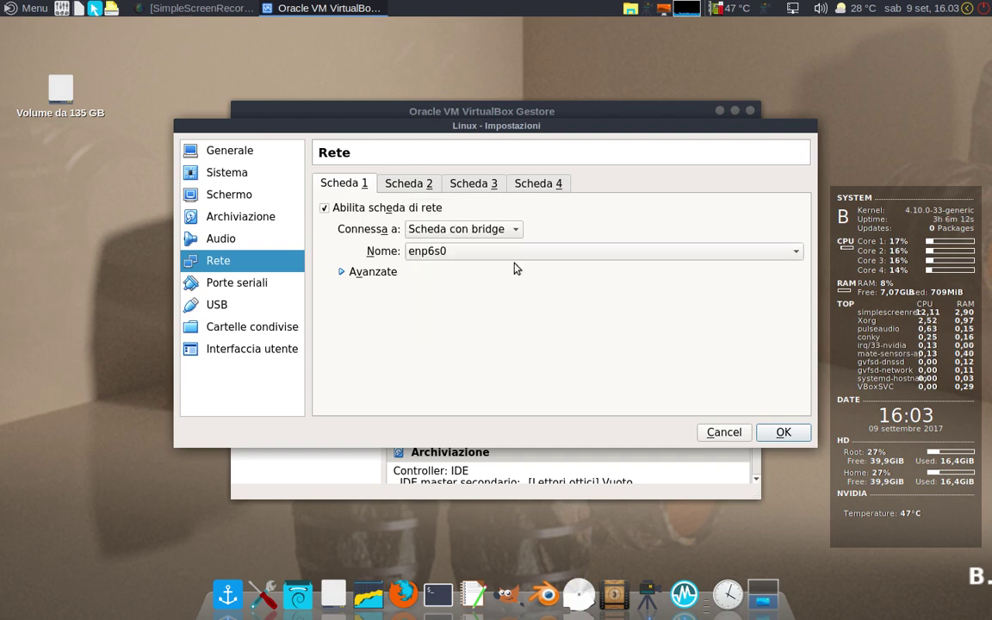
Step: Review Serial Ports, USB, Shared Folders and User Interface settings, then save with OK
{"action": "left_click", "coordinate": [222, 286]}
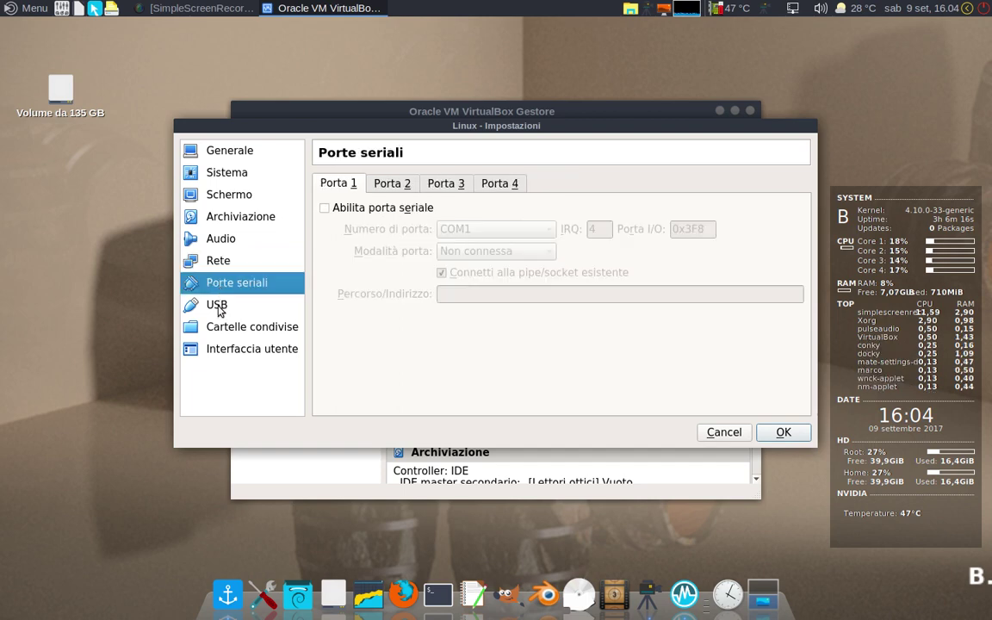
{"action": "left_click", "coordinate": [218, 309]}
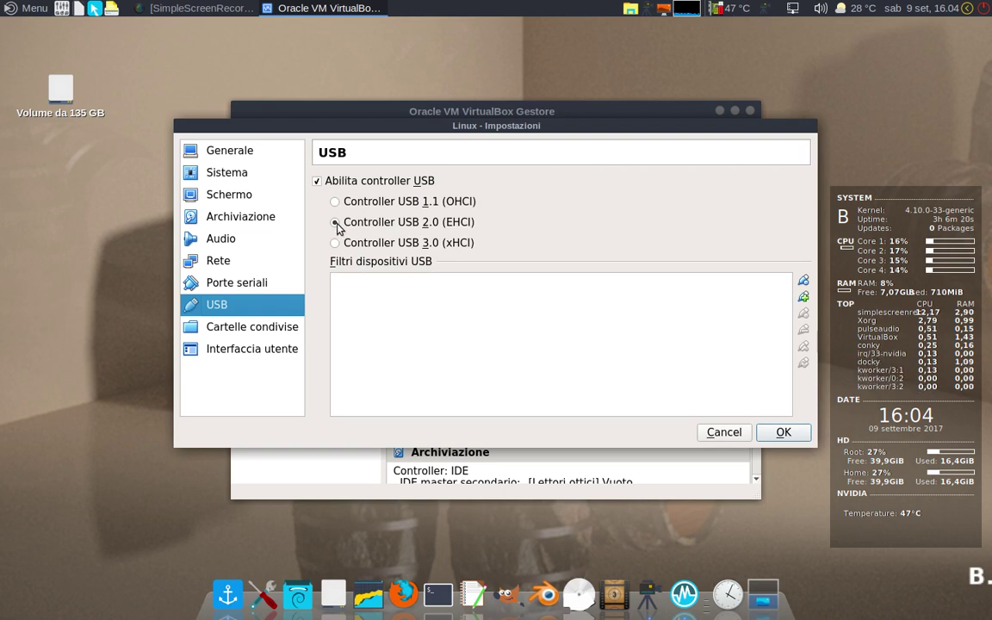
{"action": "left_click", "coordinate": [242, 336]}
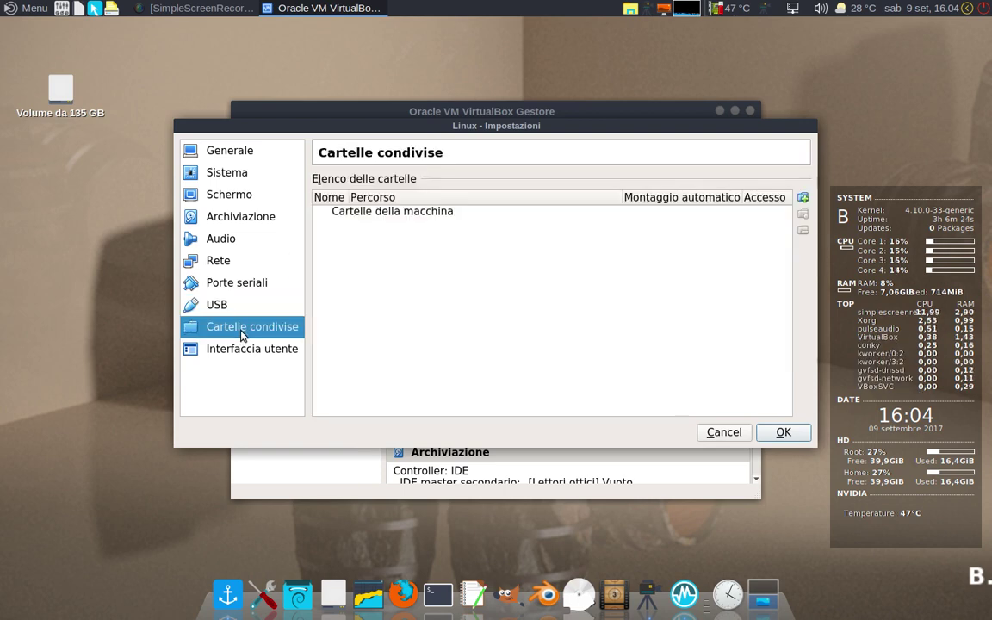
{"action": "left_click", "coordinate": [239, 352]}
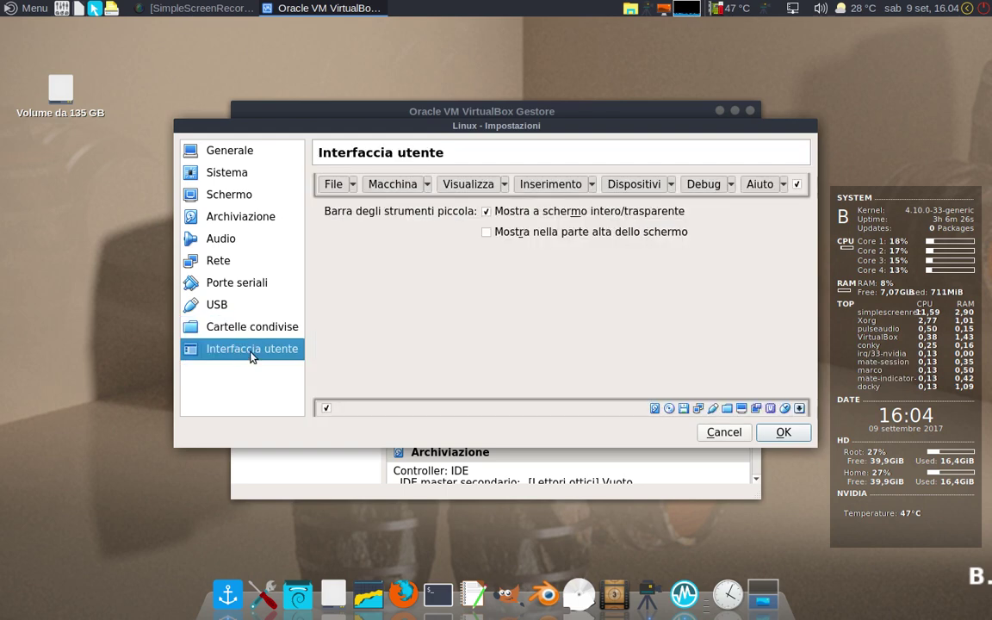
{"action": "left_click", "coordinate": [782, 432]}
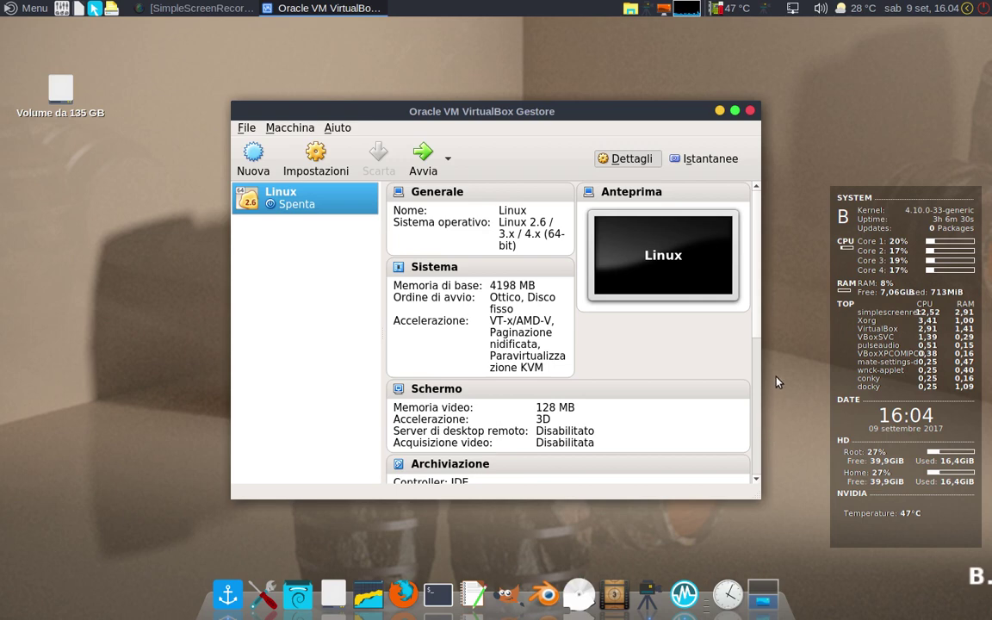
Step: Start the Linux VM and boot the live feren OS from the disc's boot menu
{"action": "left_click", "coordinate": [422, 166]}
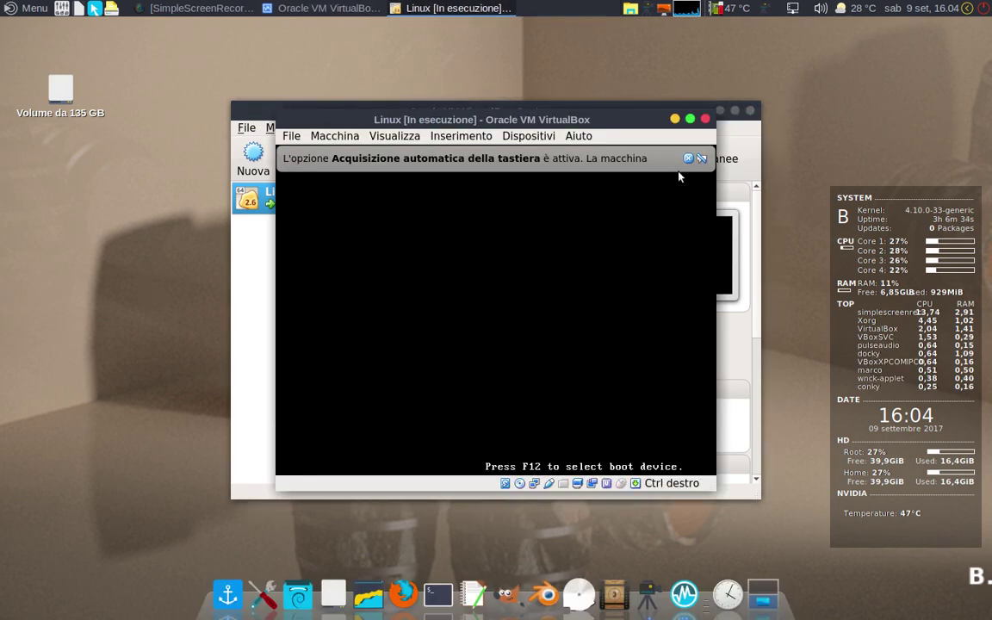
{"action": "left_click", "coordinate": [688, 158]}
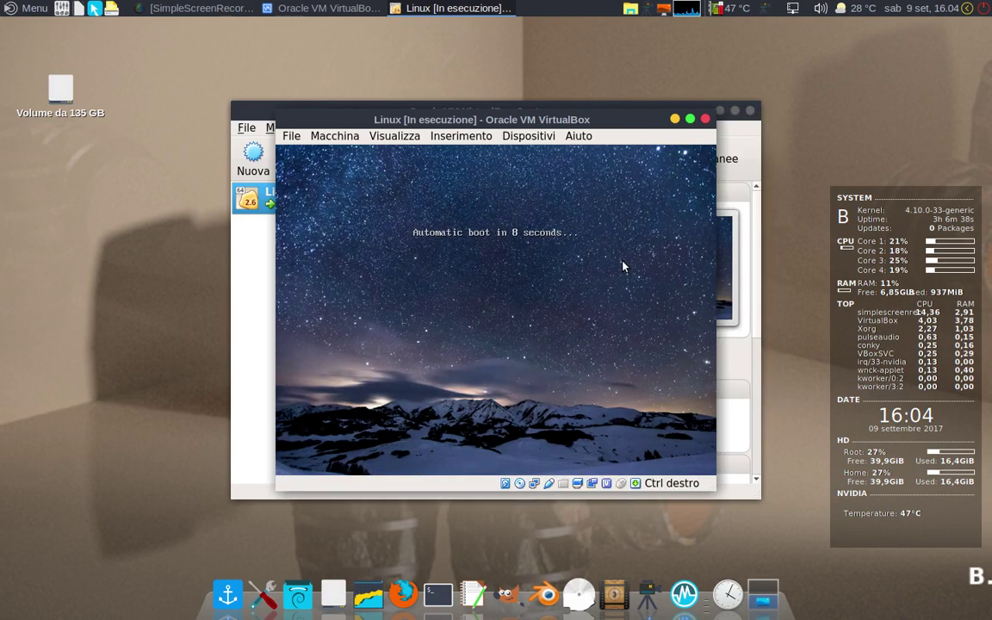
{"action": "key", "text": "Escape"}
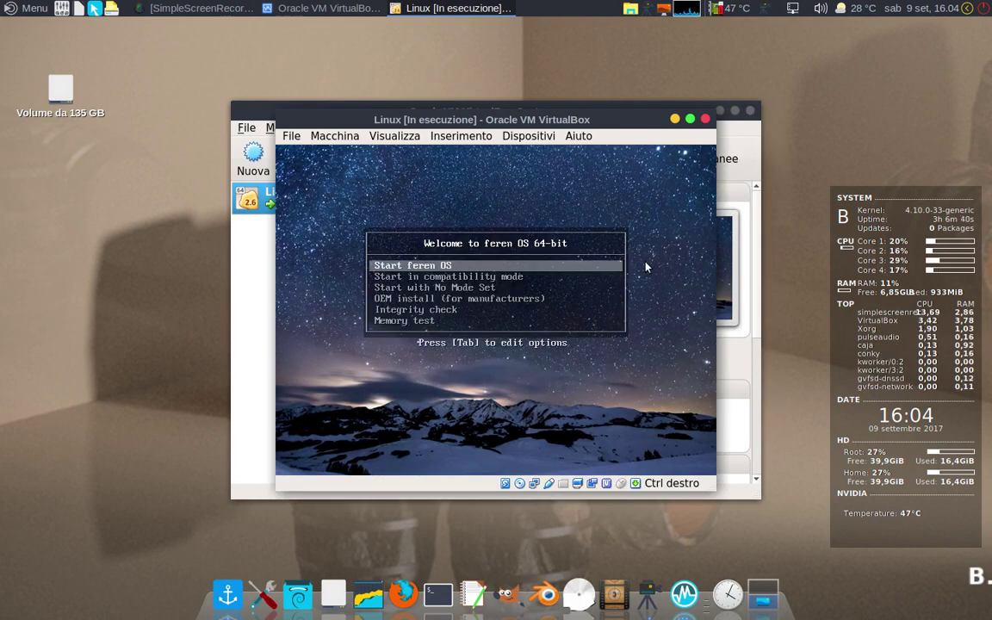
{"action": "key", "text": "Return"}
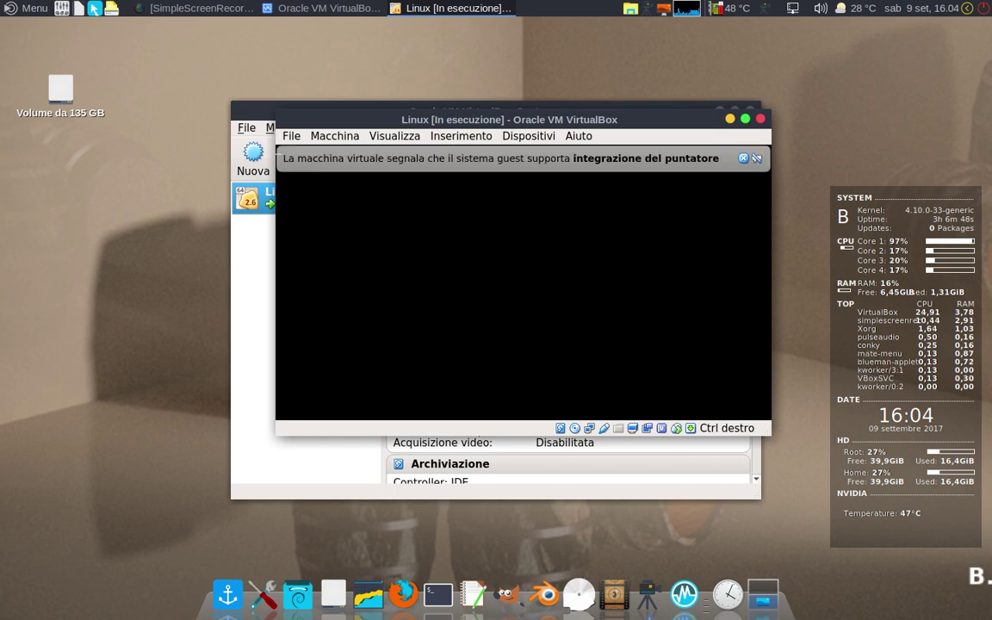
{"action": "left_click", "coordinate": [744, 158]}
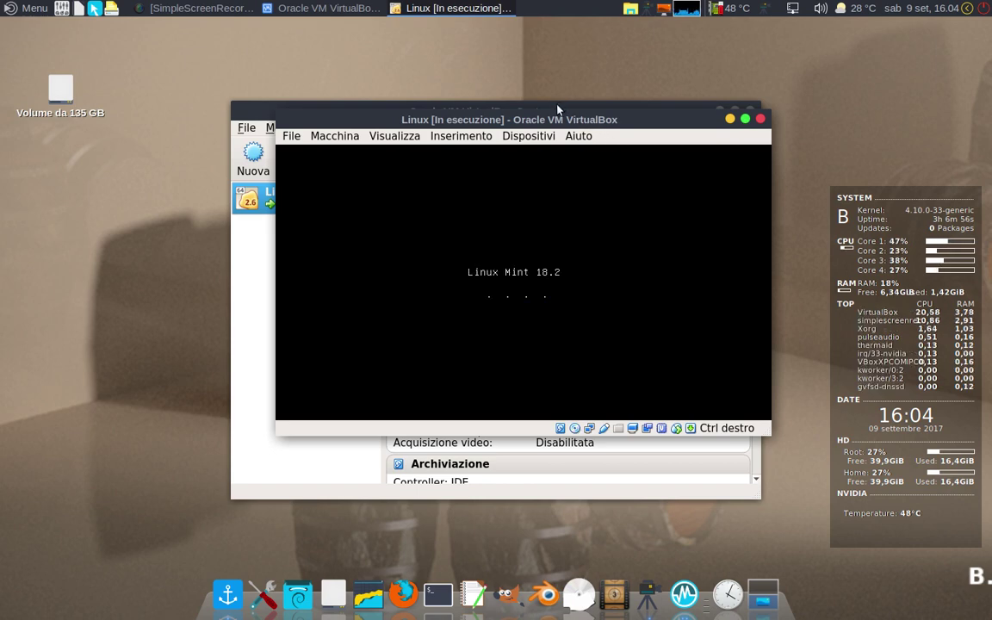
Step: Minimize the VirtualBox Manager and reposition the running VM window on the desktop
{"action": "left_click_drag", "start_coordinate": [534, 126], "coordinate": [481, 164]}
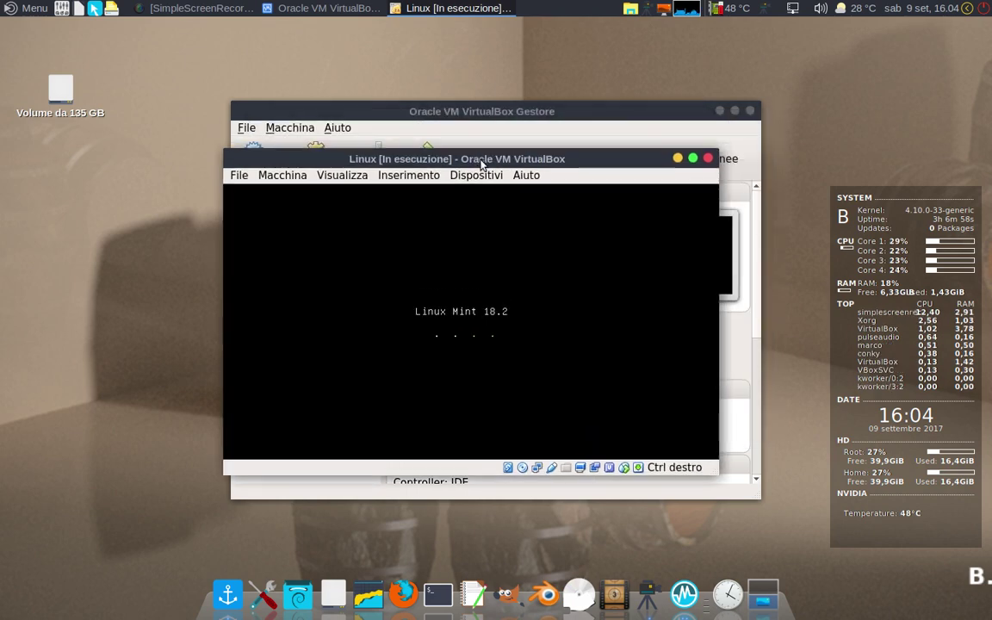
{"action": "left_click", "coordinate": [504, 113]}
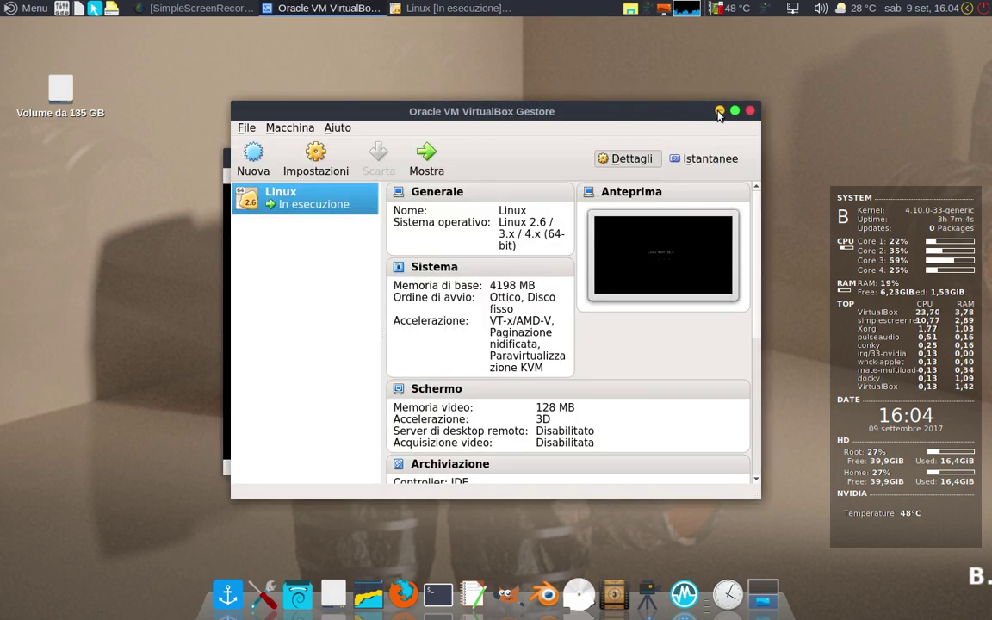
{"action": "left_click", "coordinate": [719, 111]}
{"action": "left_click_drag", "start_coordinate": [471, 160], "coordinate": [484, 123]}
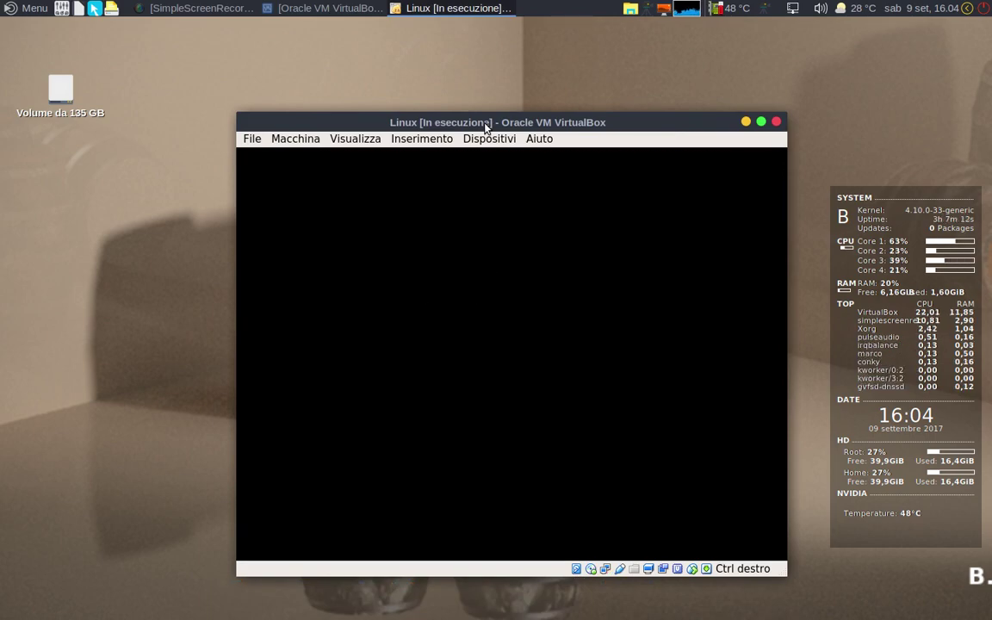
{"action": "left_click_drag", "start_coordinate": [486, 128], "coordinate": [464, 126]}
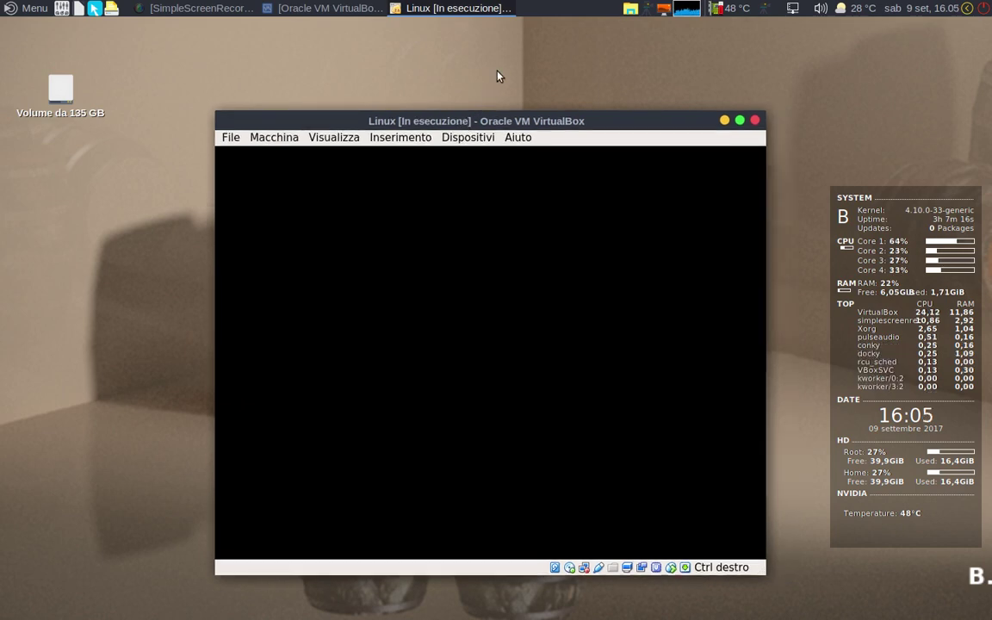
{"action": "left_click", "coordinate": [764, 8]}
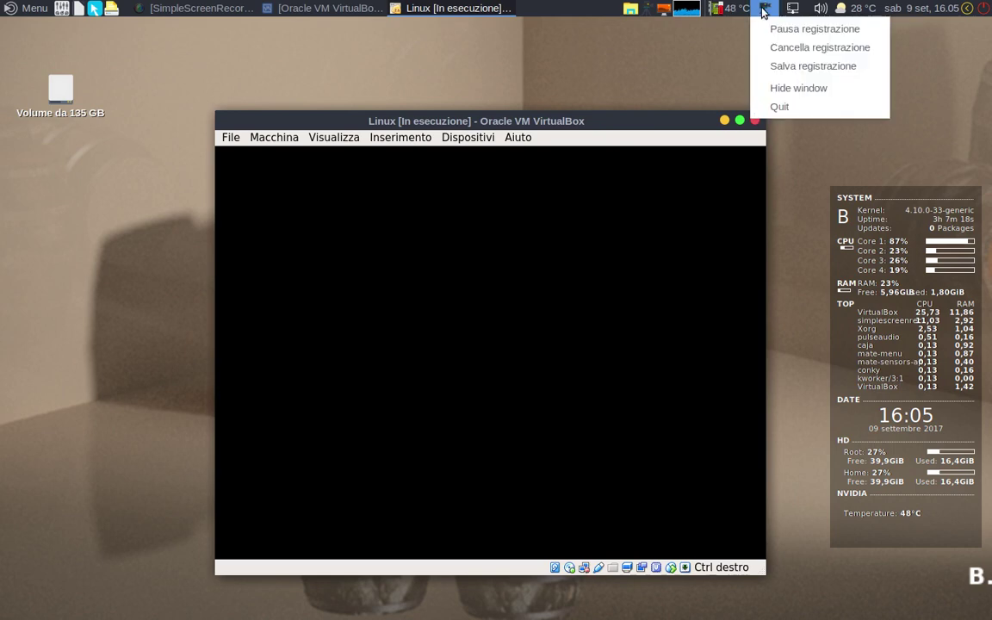
{"action": "left_click", "coordinate": [775, 26]}
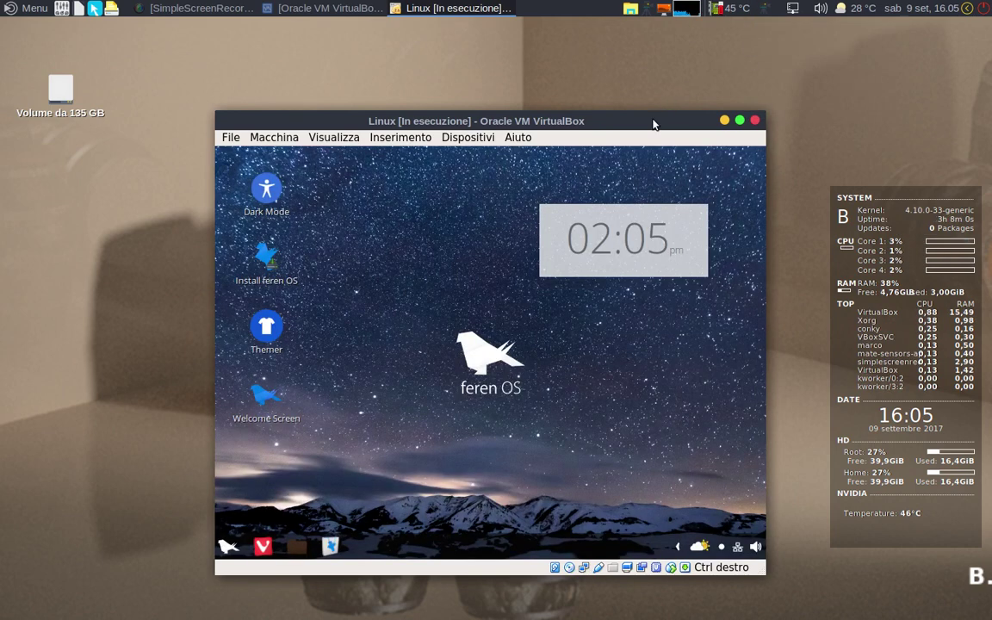
Step: Run the 'Install feren OS' desktop icon inside the guest
{"action": "left_click_drag", "start_coordinate": [653, 124], "coordinate": [598, 110]}
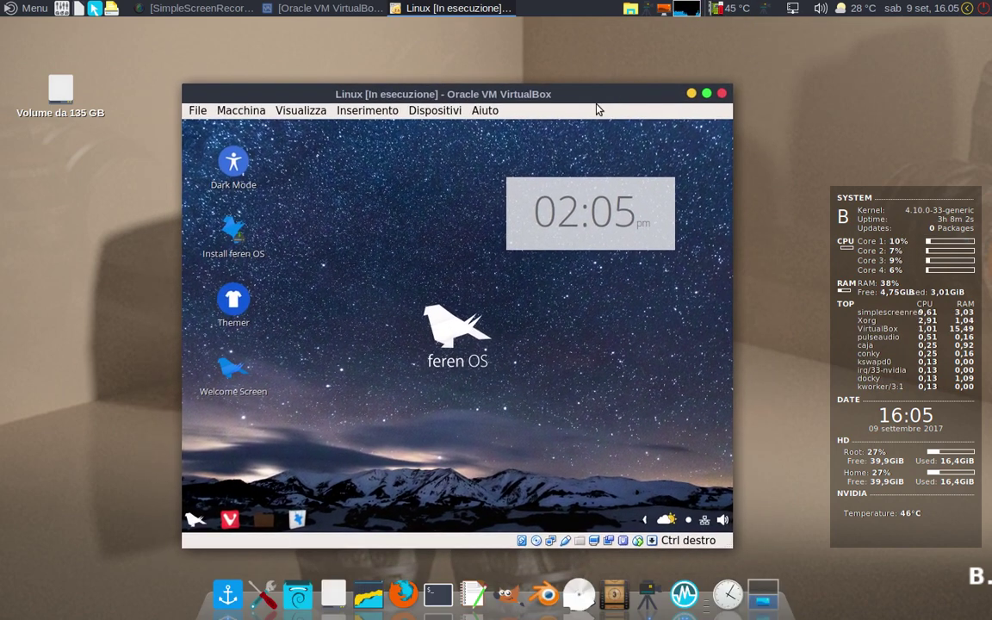
{"action": "left_click", "coordinate": [231, 255]}
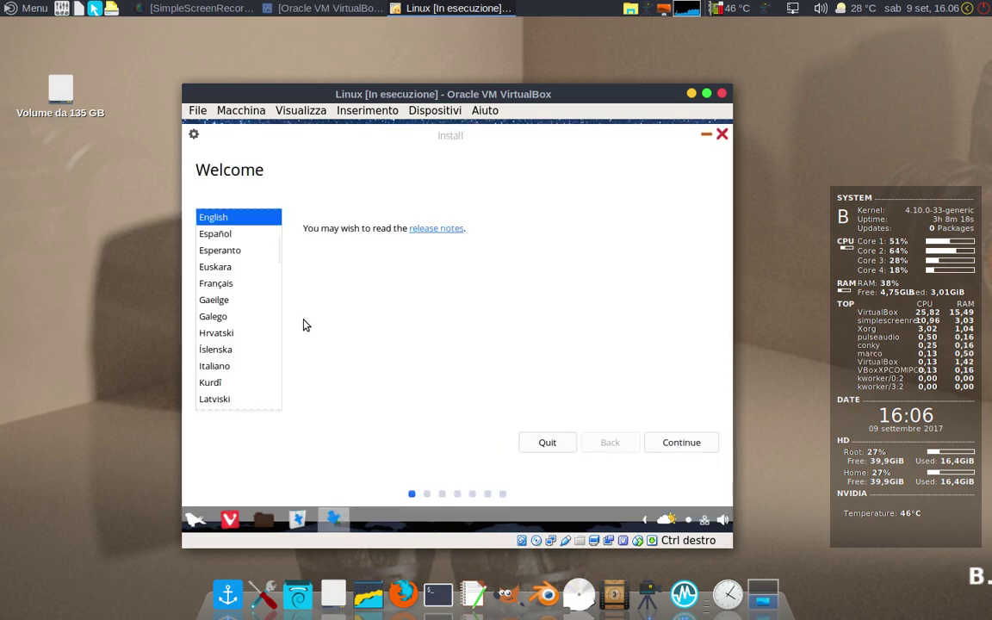
Step: Switch the installer to Italiano and choose manual partitioning (Altro) as installation type
{"action": "left_click", "coordinate": [218, 367]}
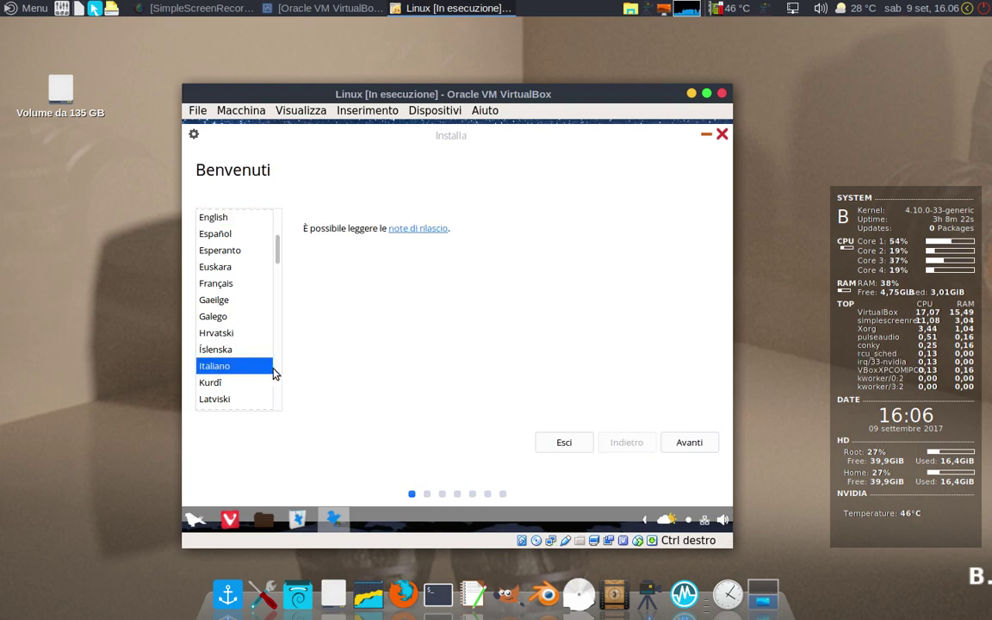
{"action": "left_click", "coordinate": [681, 443]}
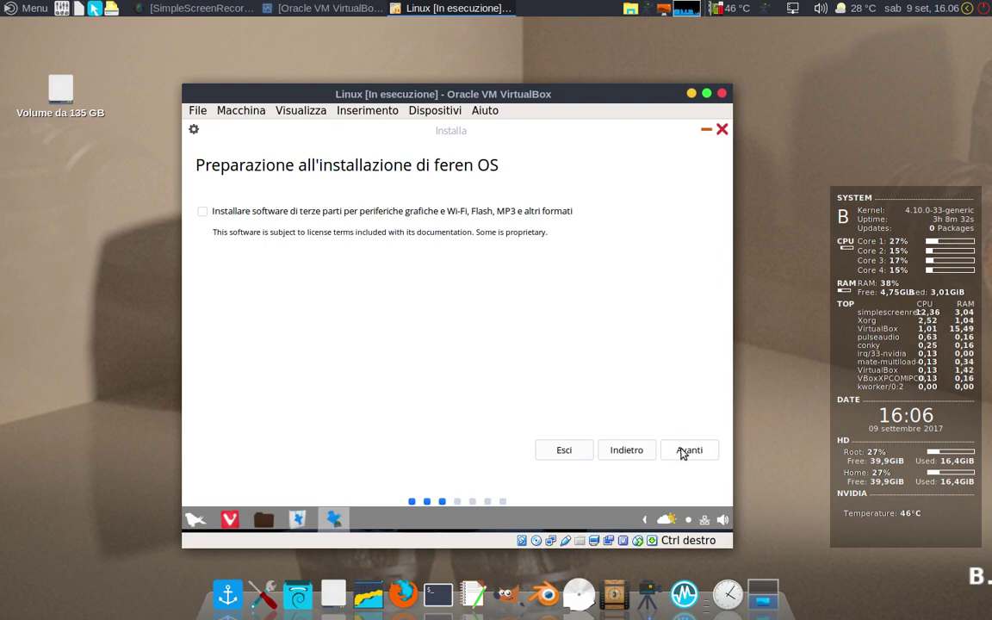
{"action": "left_click", "coordinate": [681, 451]}
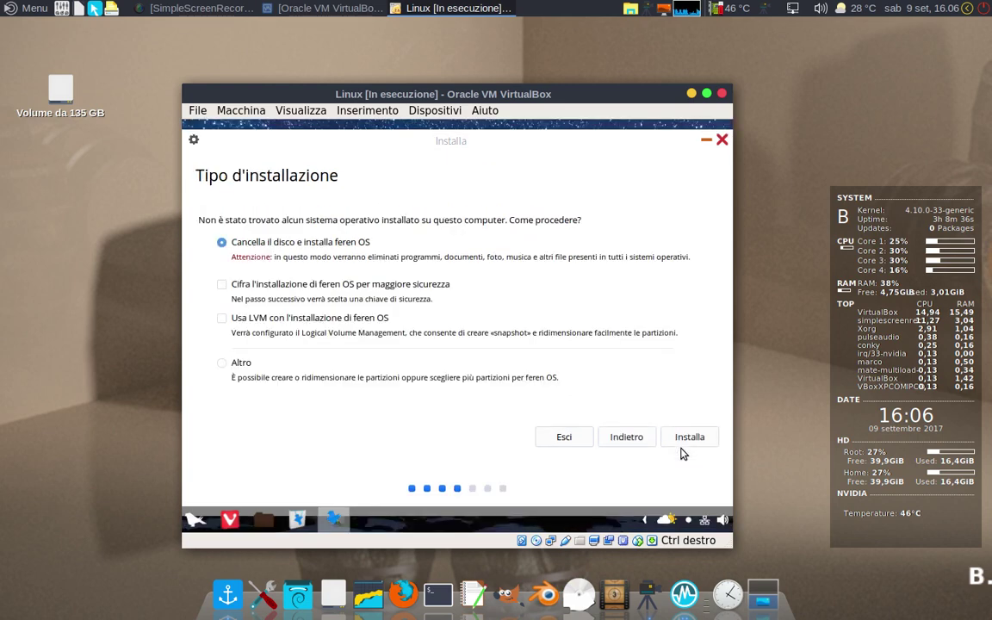
{"action": "left_click", "coordinate": [222, 364]}
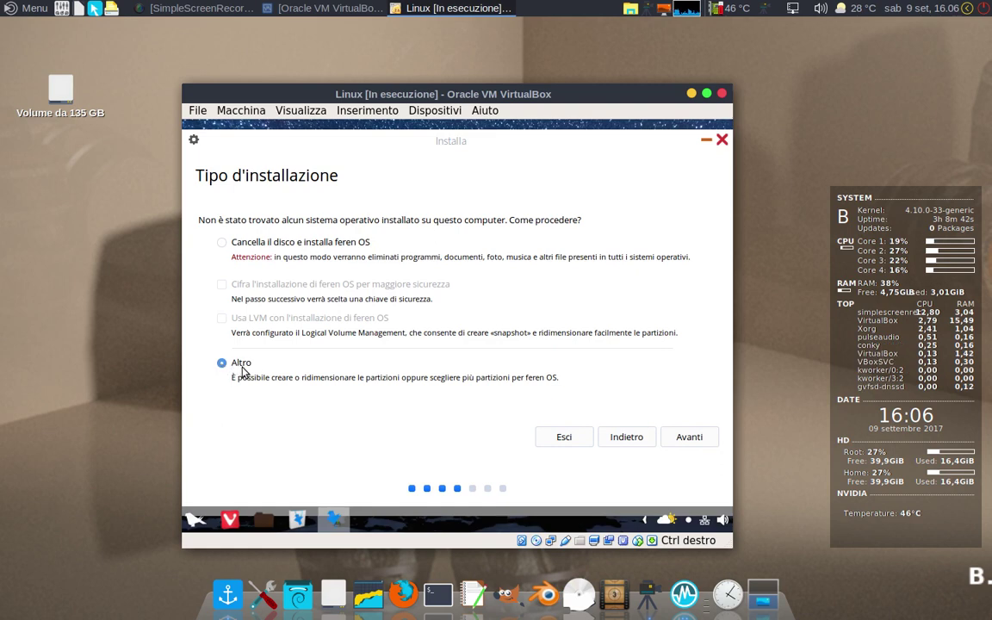
{"action": "left_click", "coordinate": [693, 440]}
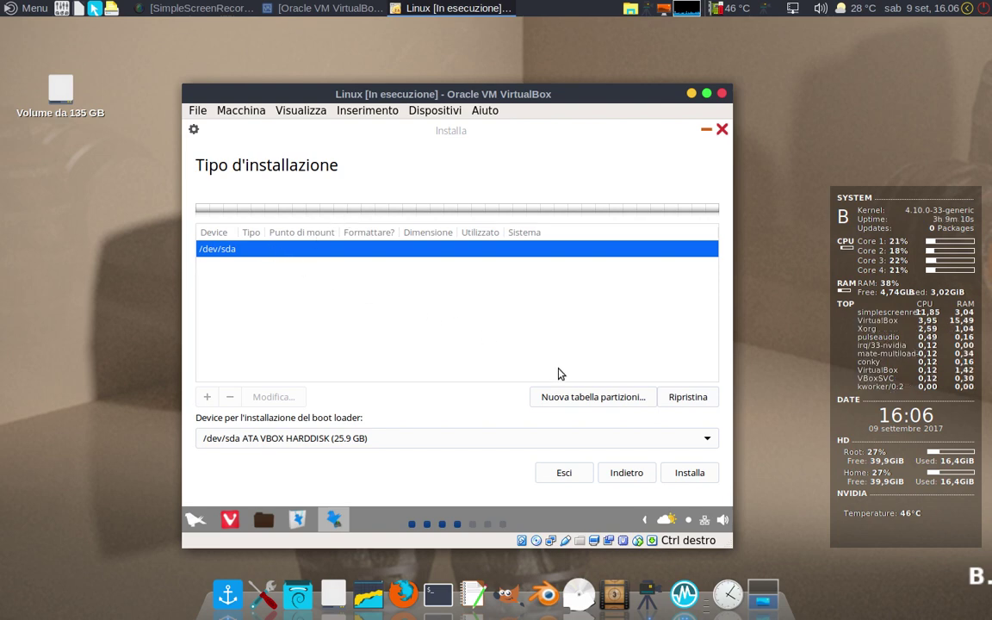
Step: Replace /dev/sda's partition table with a new empty one and select its free space
{"action": "left_click", "coordinate": [573, 400]}
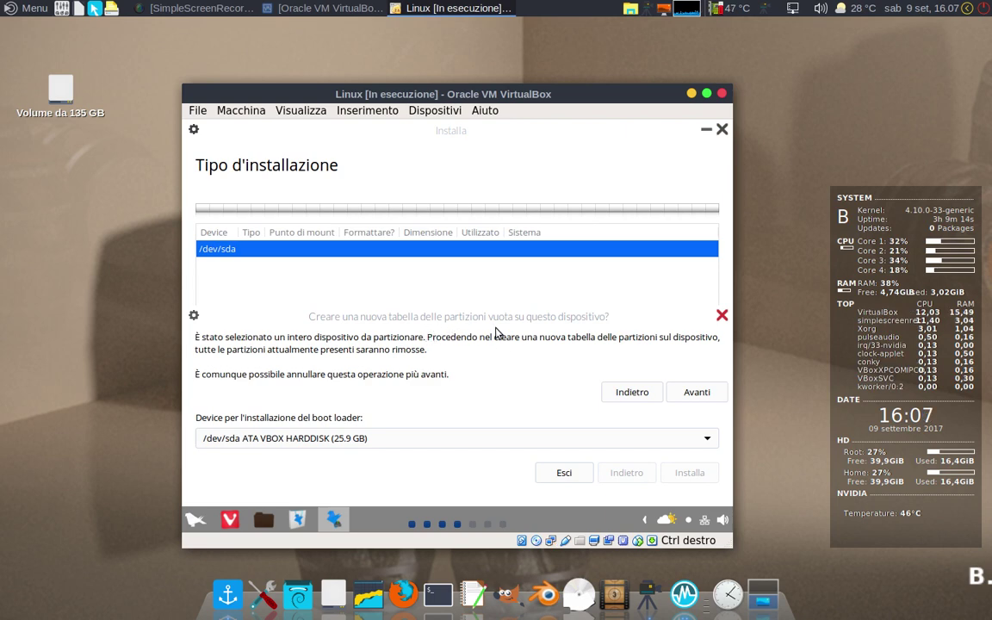
{"action": "left_click", "coordinate": [694, 393]}
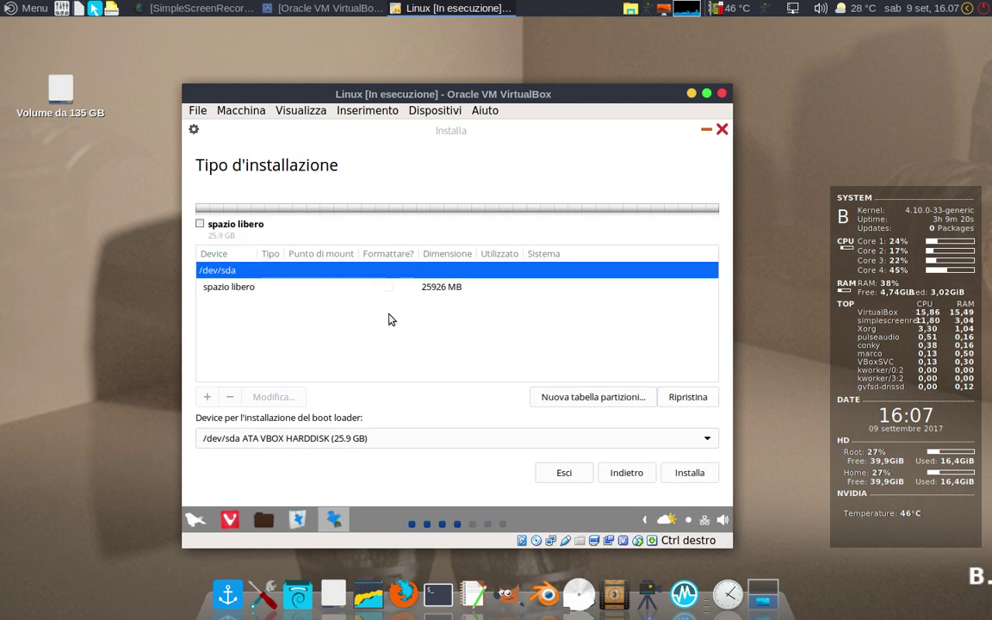
{"action": "left_click", "coordinate": [223, 290]}
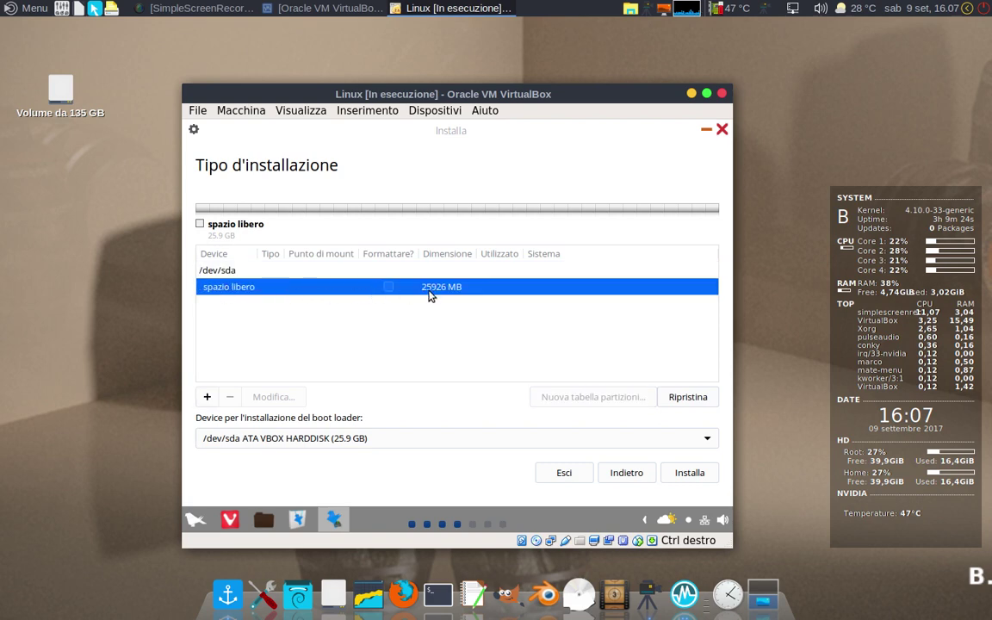
Step: Create a 4000 MB ext4 partition in the free space, leaving 21926 MB unallocated
{"action": "left_click", "coordinate": [208, 398]}
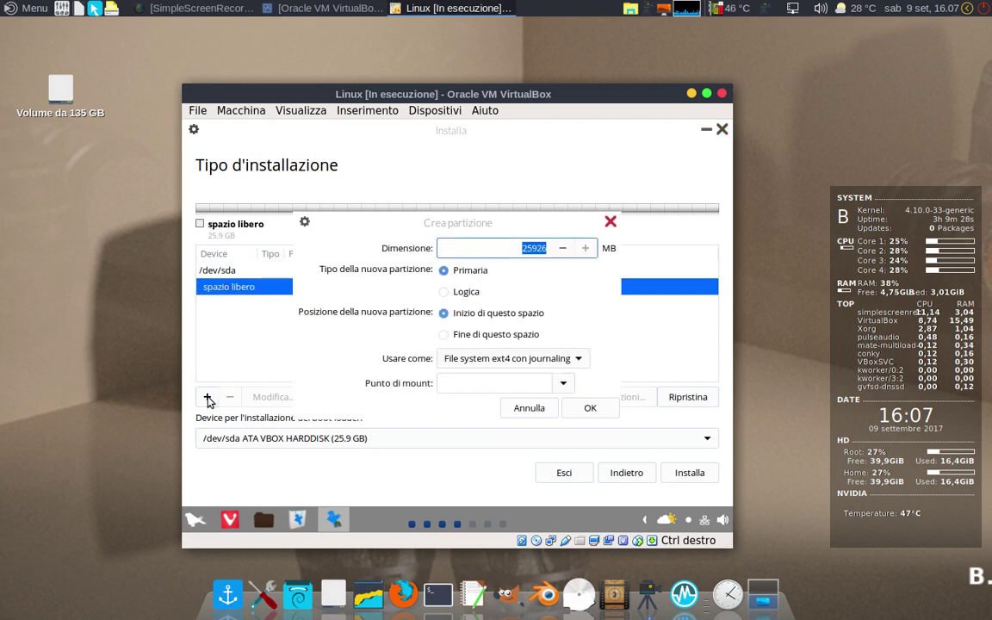
{"action": "left_click", "coordinate": [562, 248]}
{"action": "left_click", "coordinate": [563, 249]}
{"action": "left_click_drag", "start_coordinate": [554, 250], "coordinate": [510, 248]}
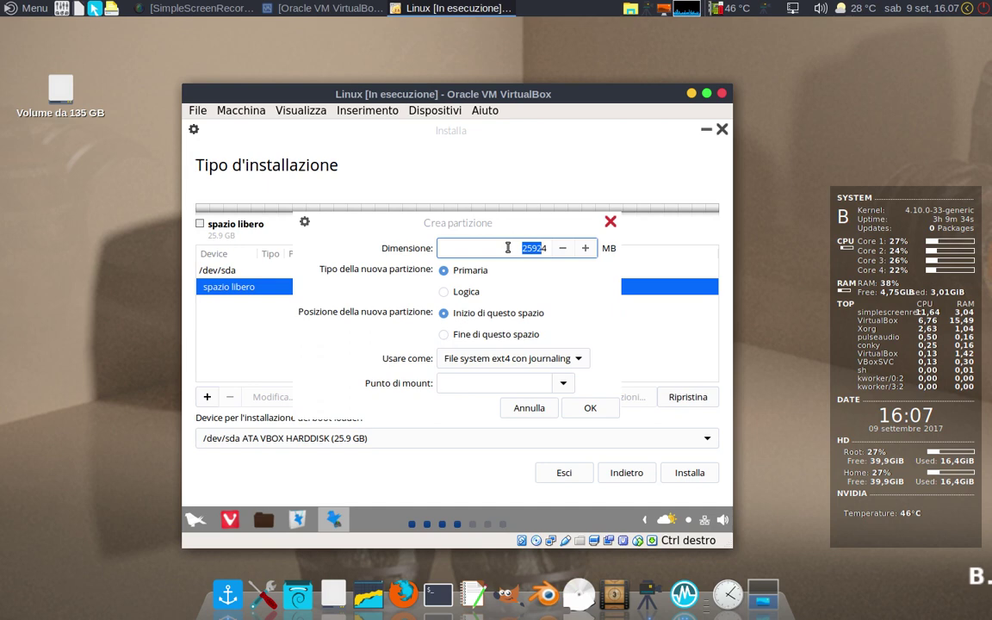
{"action": "key", "text": "BackSpace"}
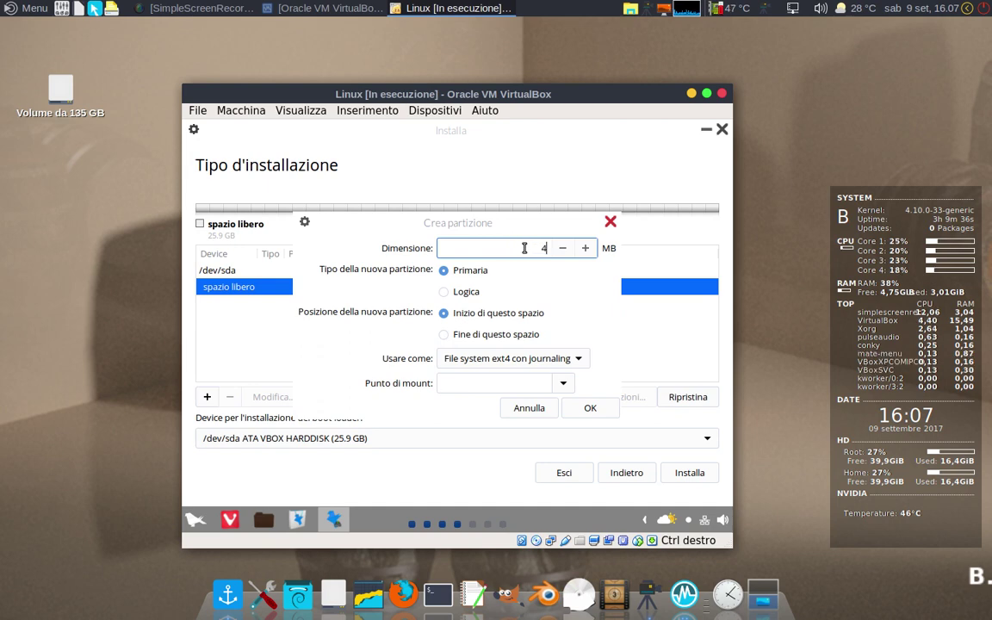
{"action": "type", "text": "000"}
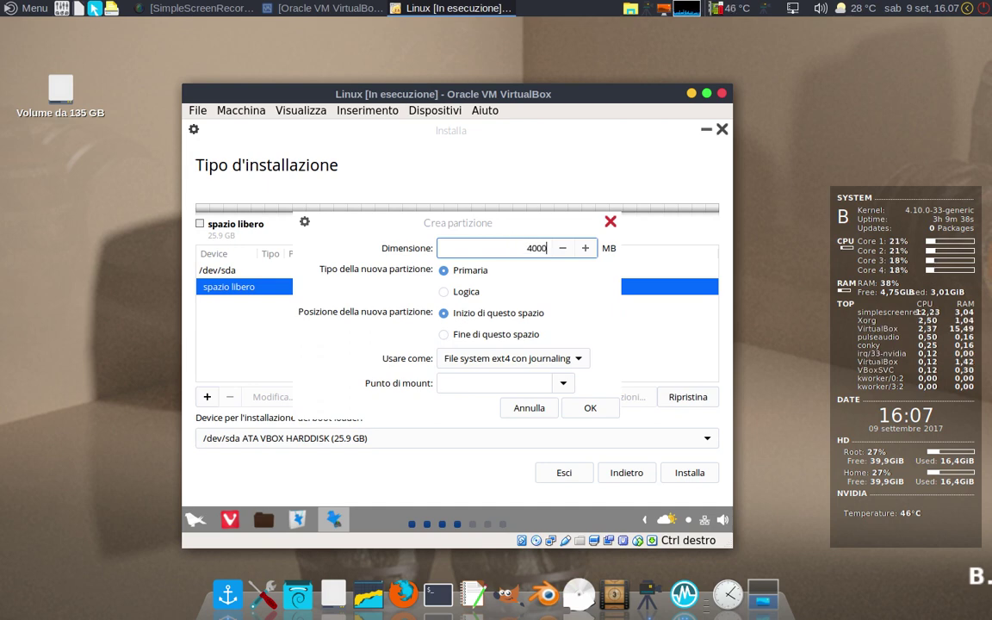
{"action": "key", "text": "Return"}
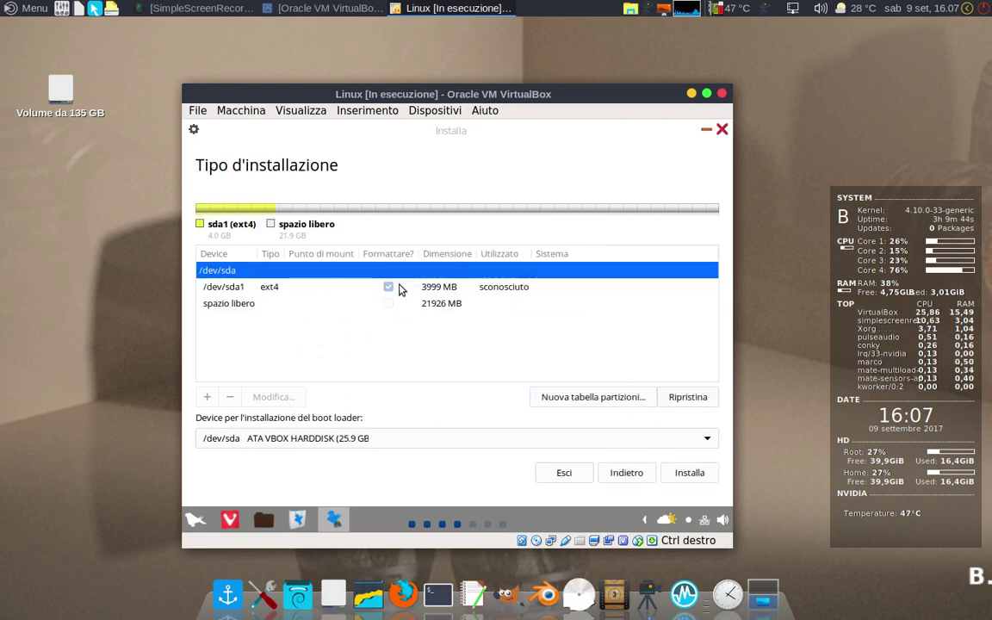
Step: Change /dev/sda1 from ext4 to 'area di swap' and select the remaining free space
{"action": "left_click", "coordinate": [449, 292]}
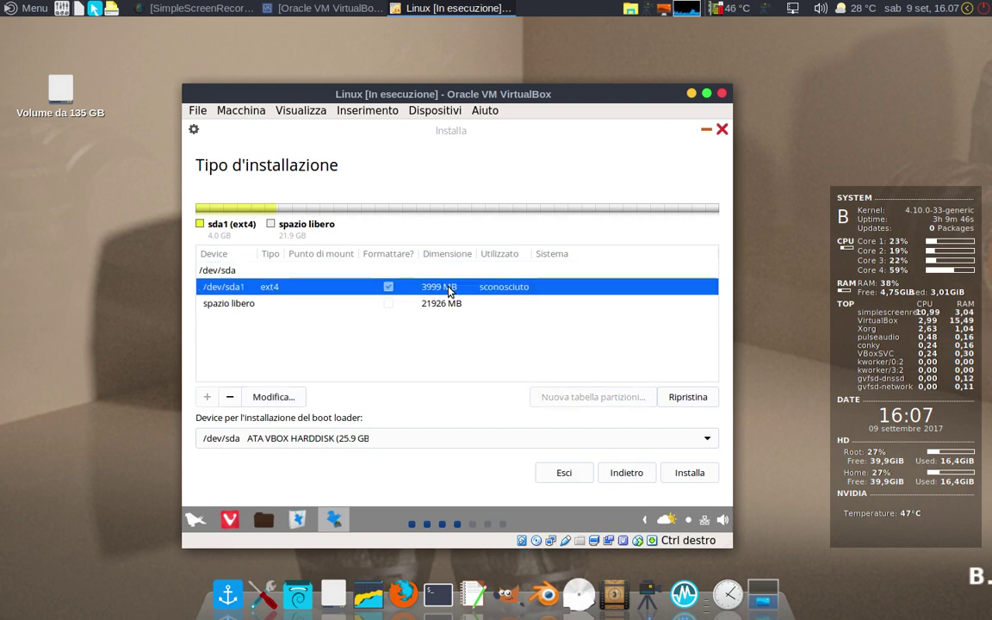
{"action": "left_click", "coordinate": [283, 400]}
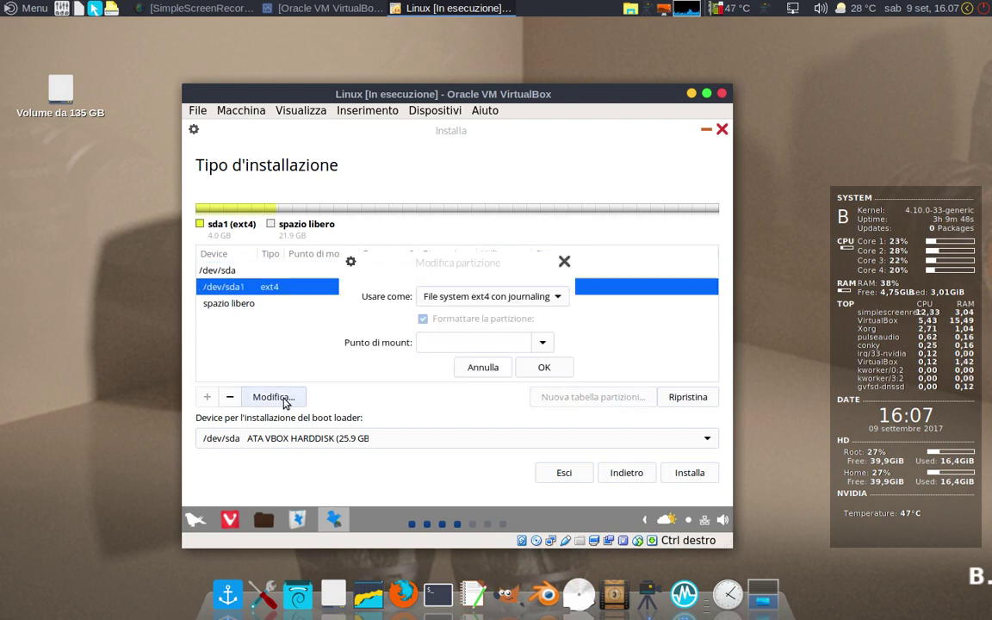
{"action": "left_click", "coordinate": [558, 300]}
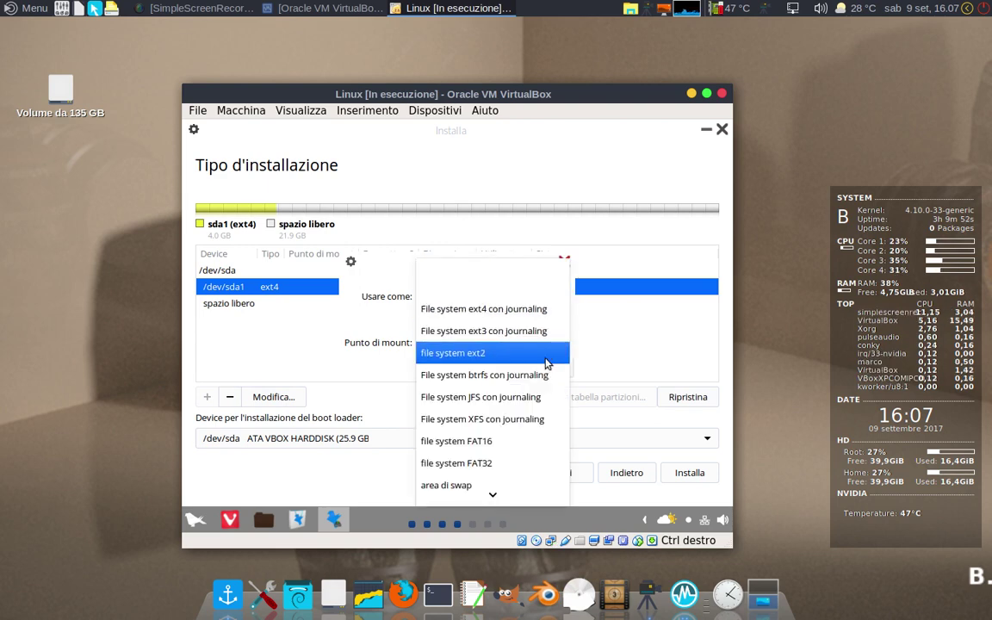
{"action": "left_click", "coordinate": [472, 483]}
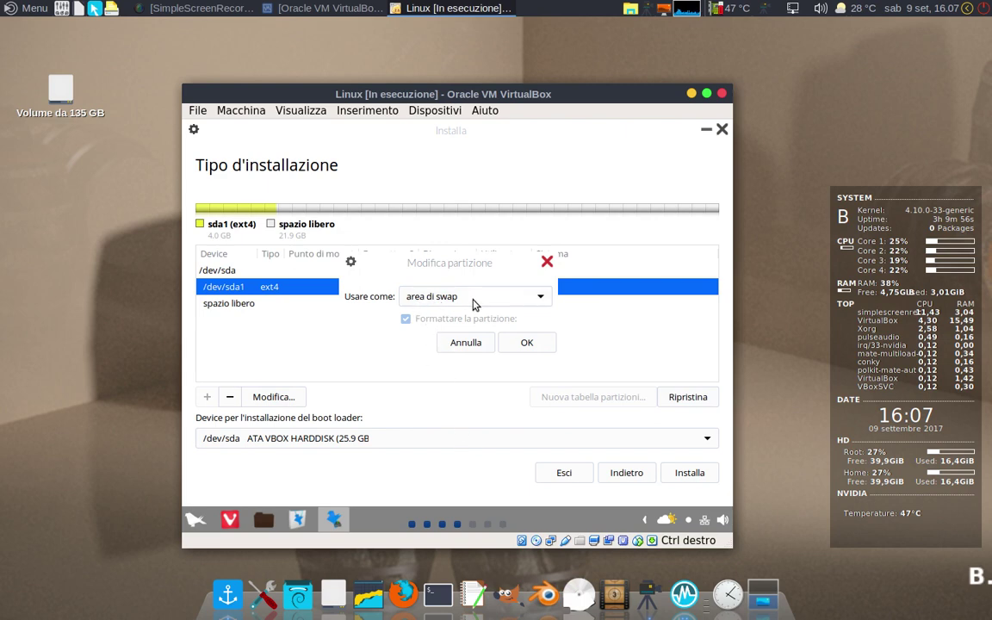
{"action": "left_click", "coordinate": [527, 344]}
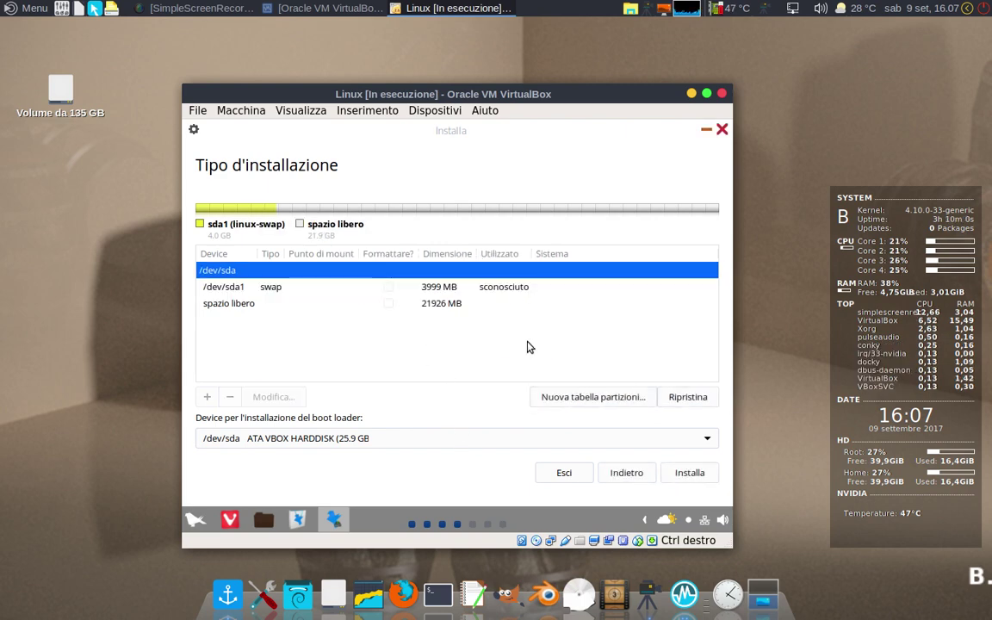
{"action": "left_click", "coordinate": [229, 305]}
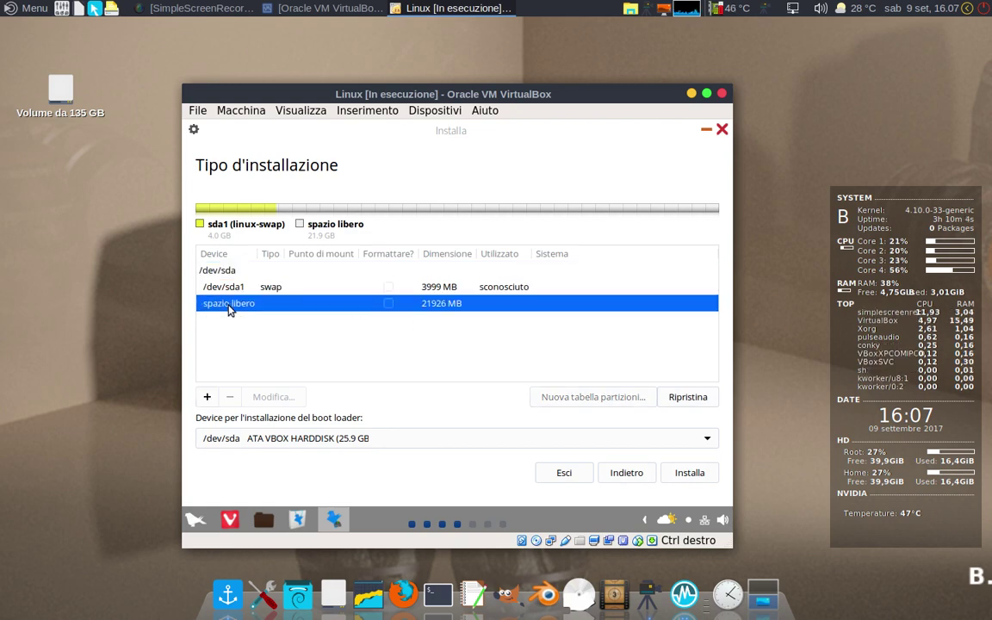
Step: Create a primary 21925 MB ext4 partition from the free space, mounted at '/'
{"action": "left_click", "coordinate": [207, 397]}
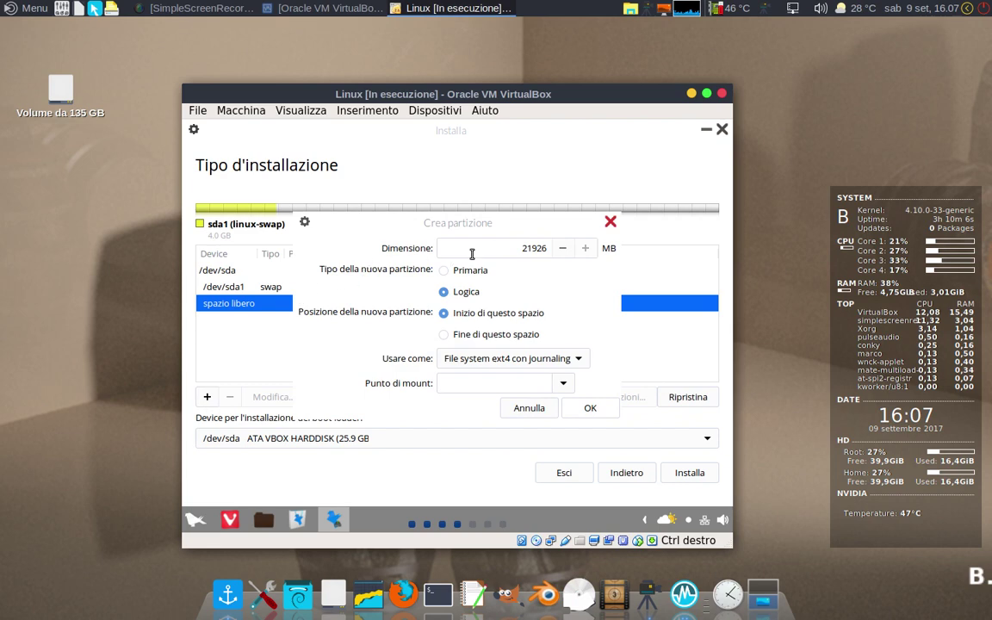
{"action": "left_click", "coordinate": [444, 273]}
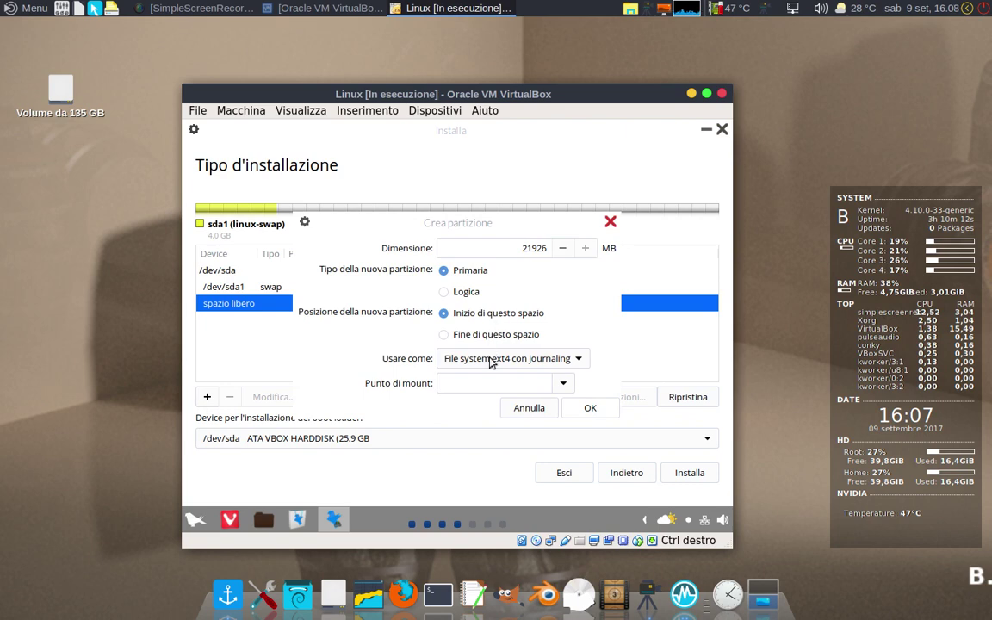
{"action": "left_click", "coordinate": [562, 386]}
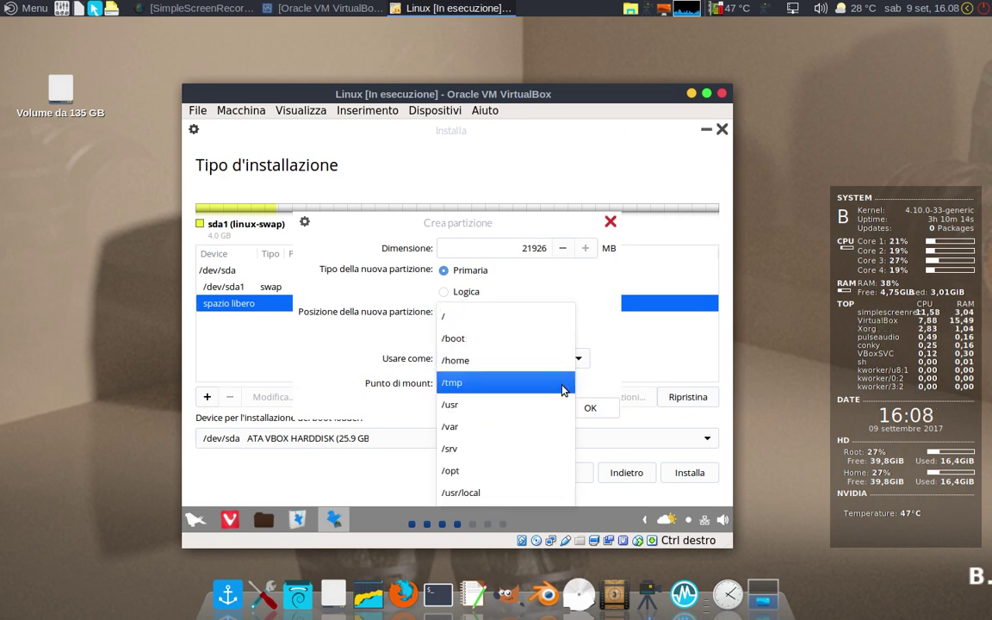
{"action": "left_click", "coordinate": [448, 318]}
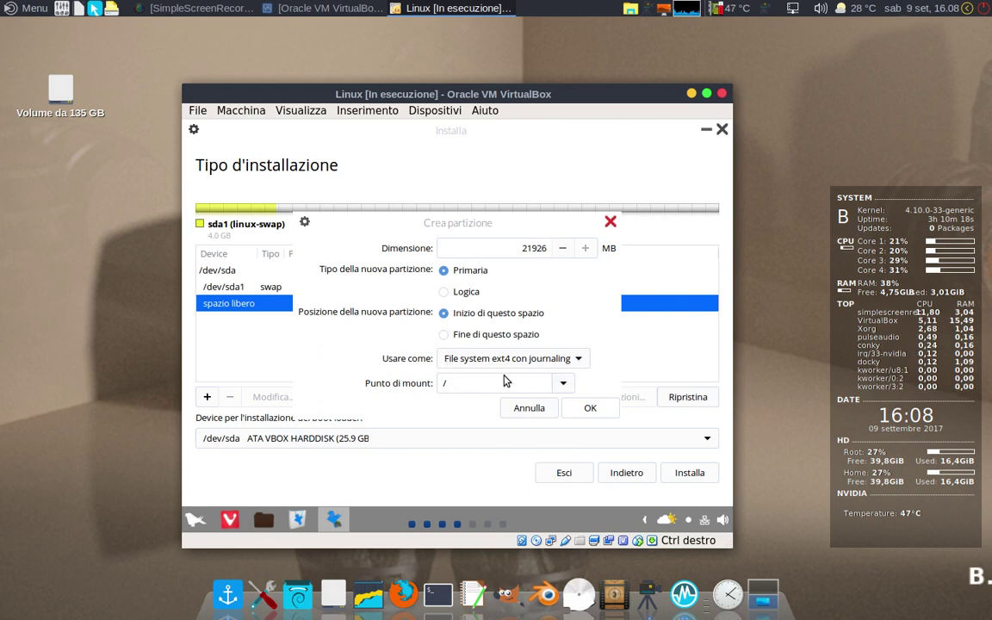
{"action": "left_click", "coordinate": [590, 408]}
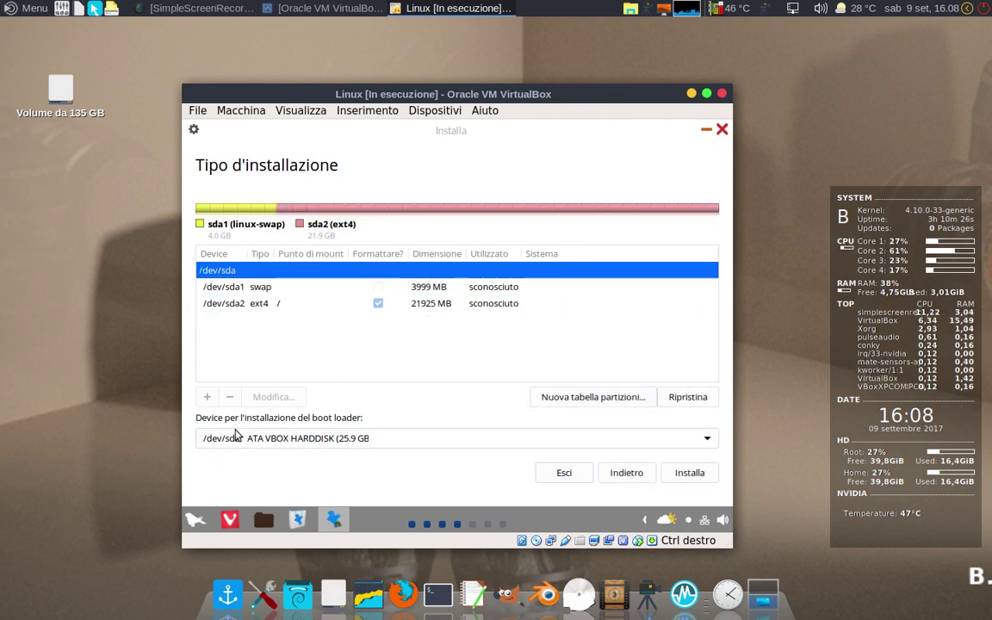
Step: Start installing with this layout and confirm writing the partition changes to disk
{"action": "left_click", "coordinate": [689, 474]}
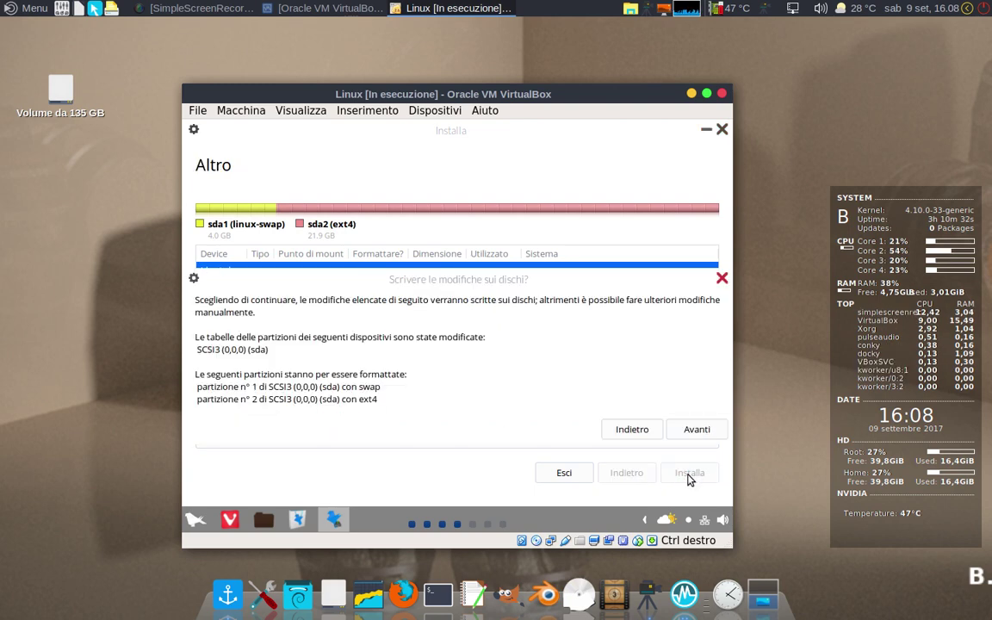
{"action": "left_click", "coordinate": [698, 430]}
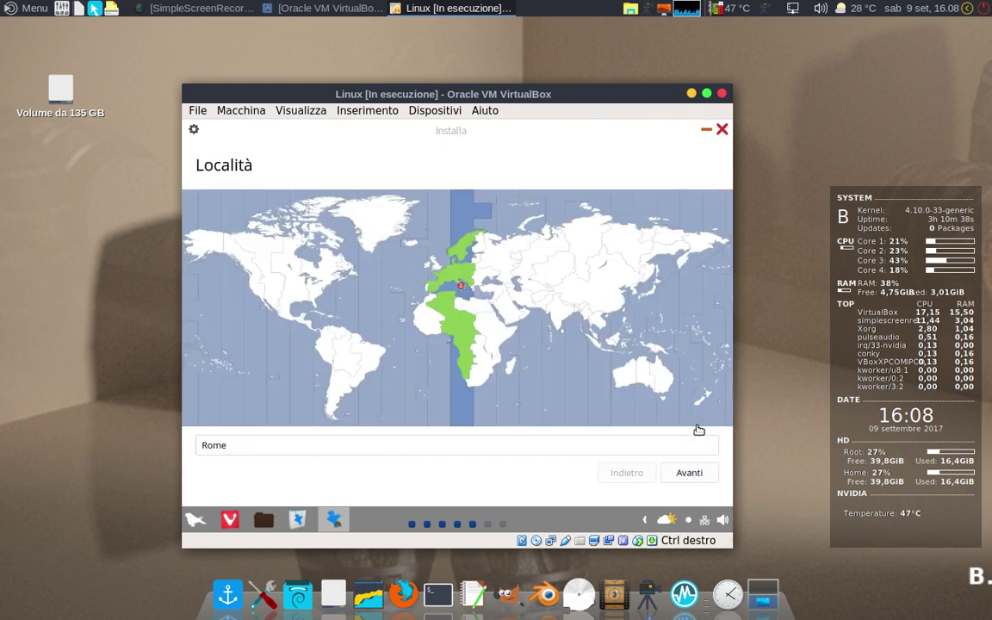
Step: Keep Rome as the location and Italiana as the keyboard layout
{"action": "left_click", "coordinate": [687, 473]}
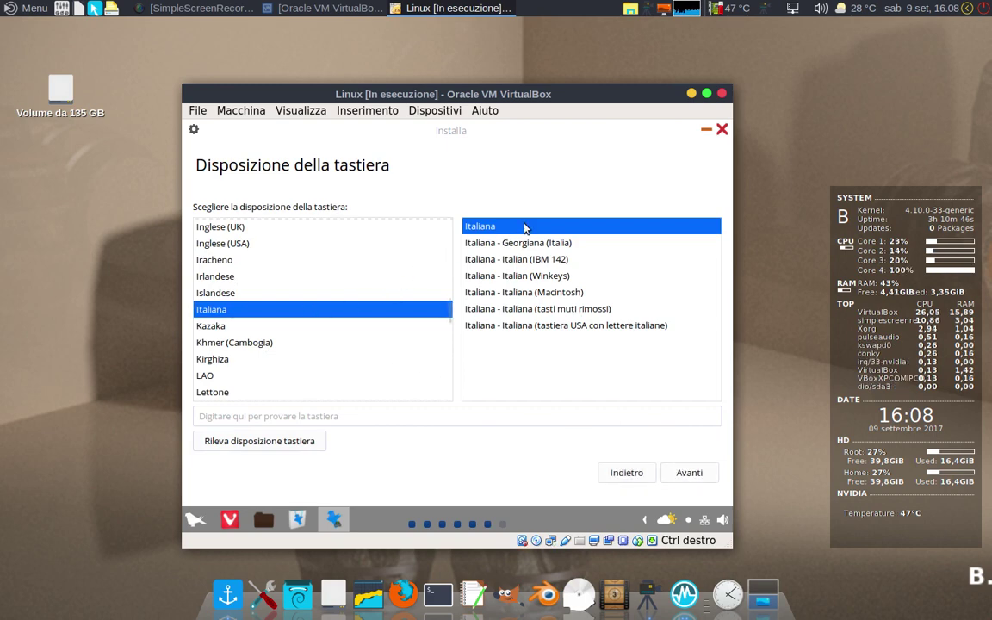
{"action": "left_click", "coordinate": [683, 475]}
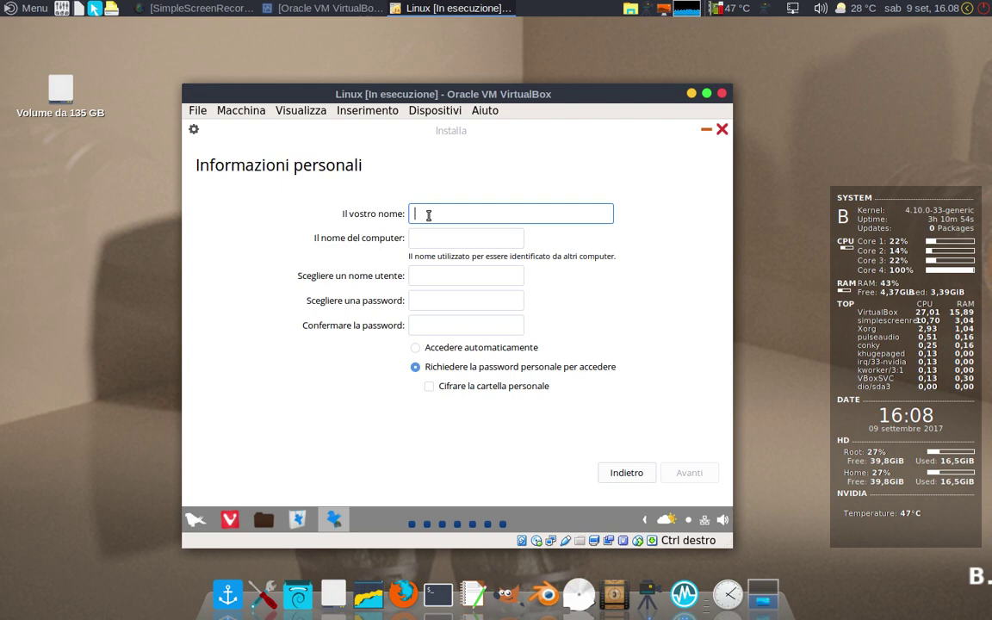
Step: Enter the user's name, type the account password twice, and continue to installation
{"action": "type", "text": "jac"}
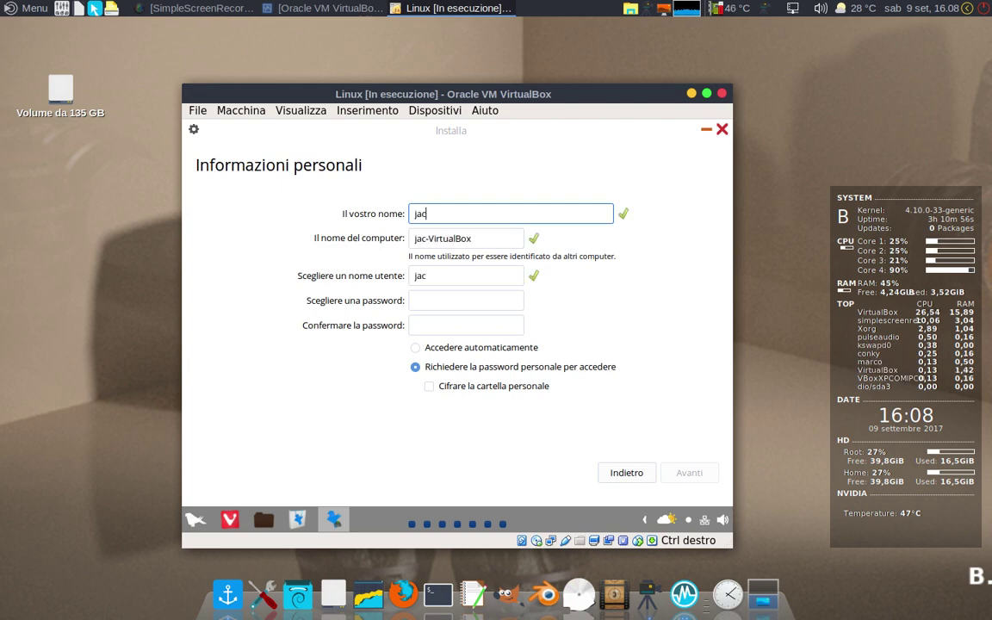
{"action": "type", "text": "k"}
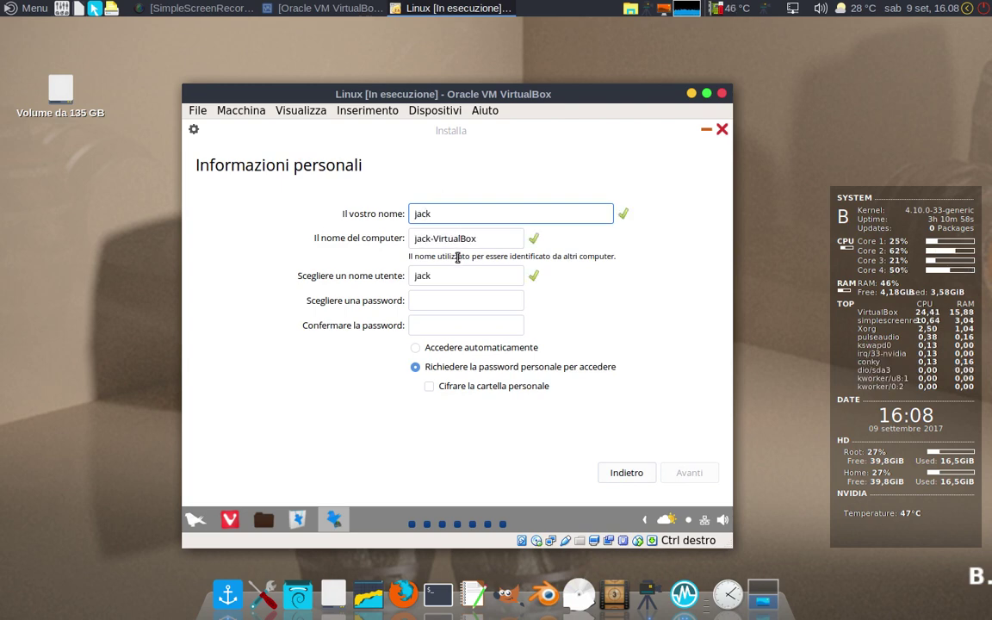
{"action": "left_click", "coordinate": [432, 300]}
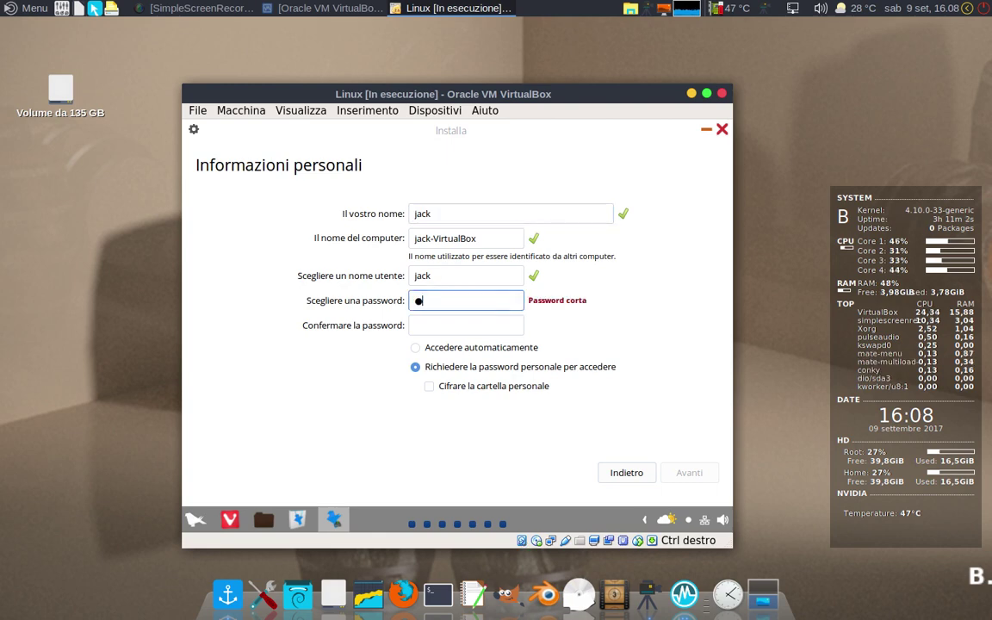
{"action": "left_click", "coordinate": [422, 324]}
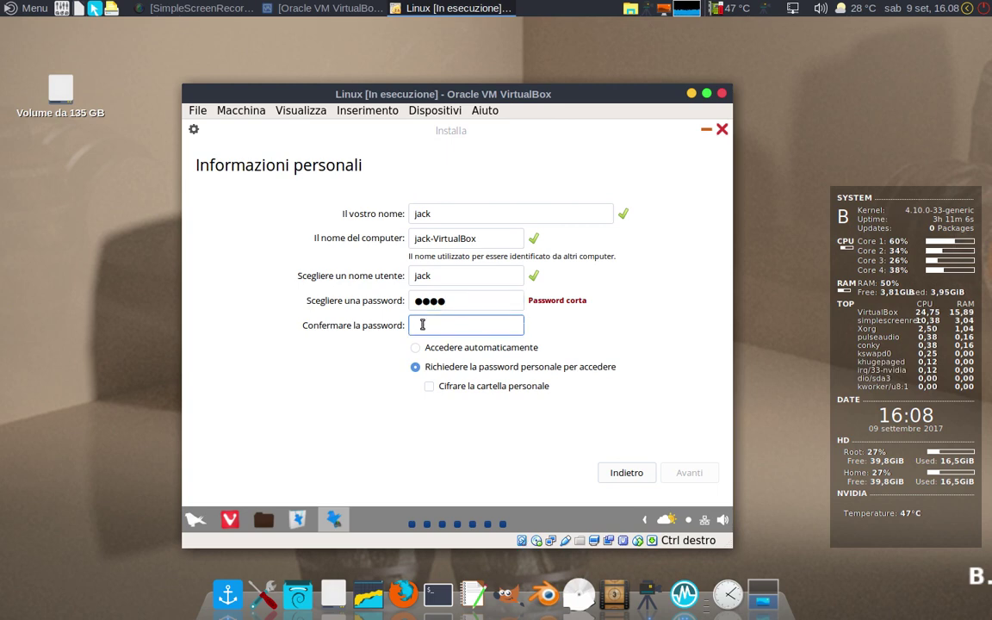
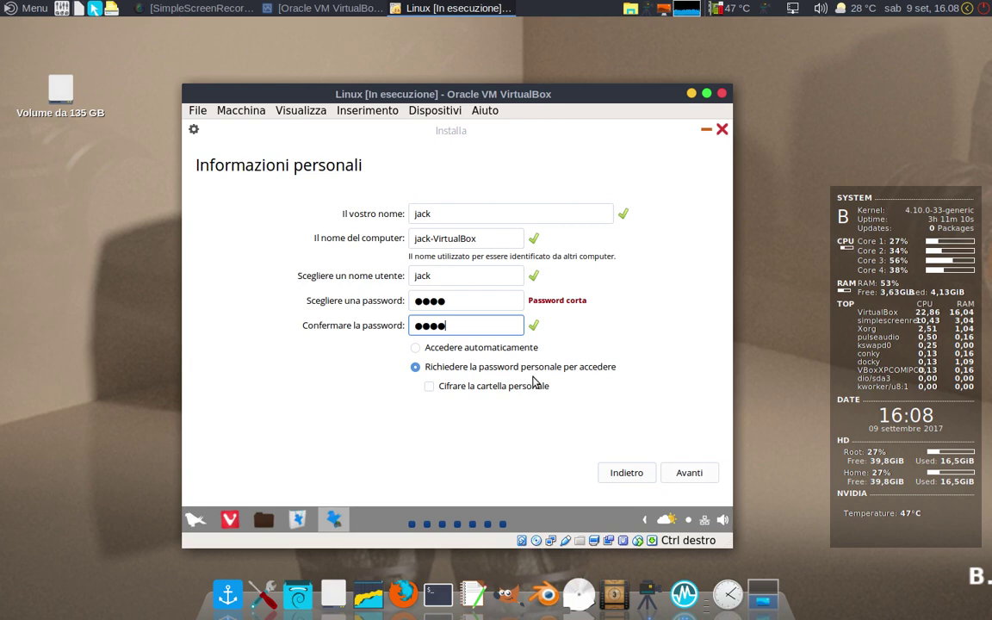
{"action": "left_click", "coordinate": [677, 473]}
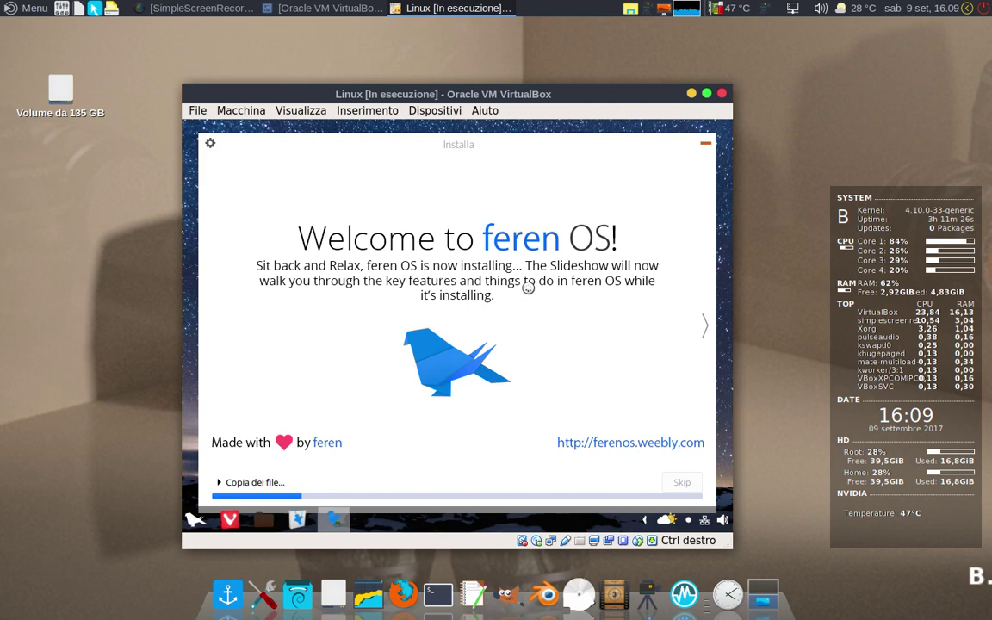
Step: Once 'Installazione completata' appears, restart the VM with 'Riavvia ora'
{"action": "left_click", "coordinate": [764, 8]}
{"action": "left_click", "coordinate": [766, 28]}
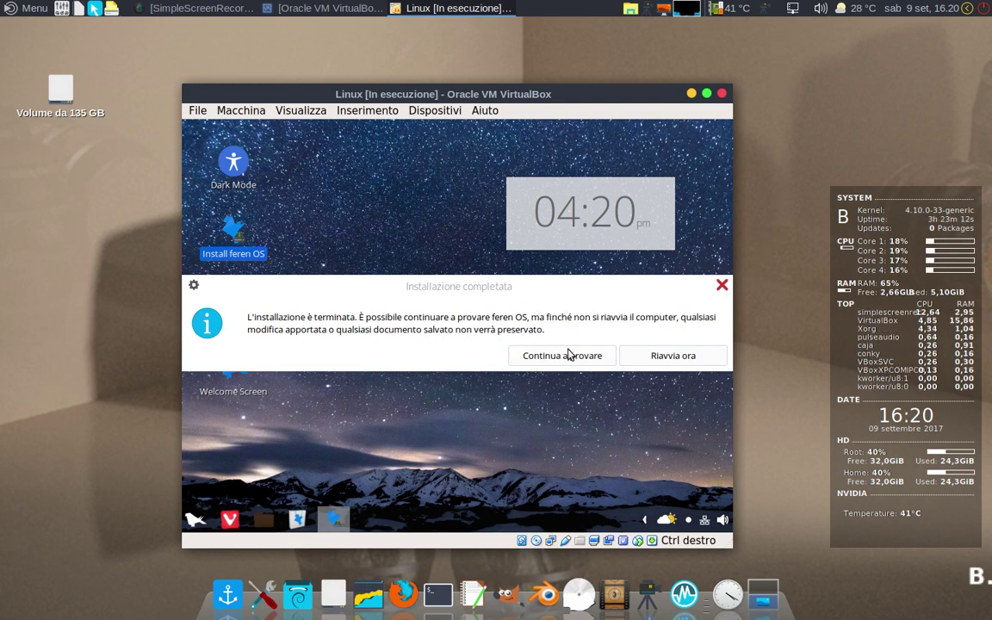
{"action": "left_click", "coordinate": [673, 357]}
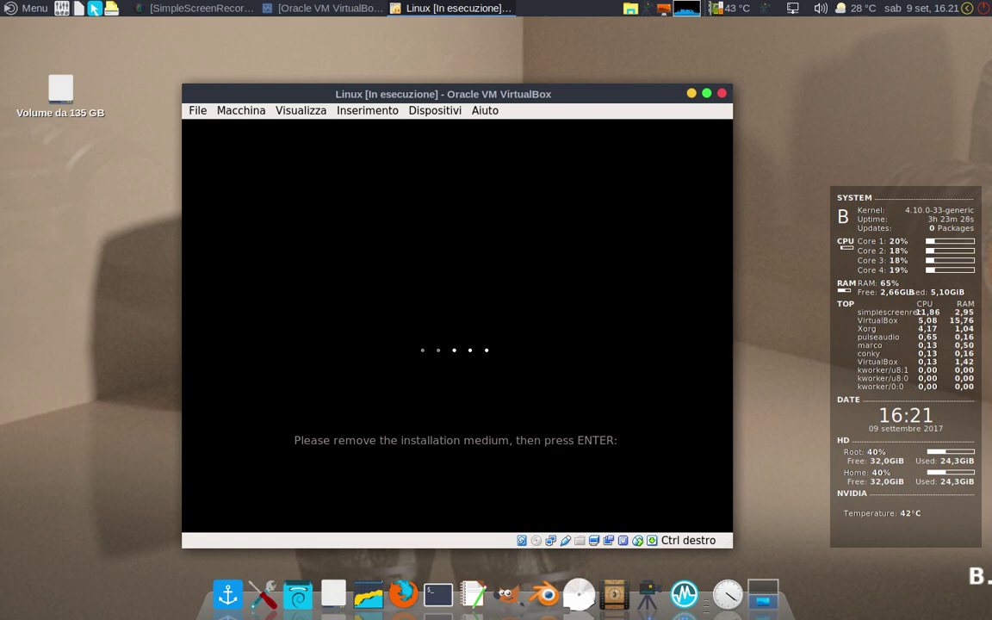
Step: Dismiss the remove-installation-medium prompt and let the installed system boot
{"action": "key", "text": "Return"}
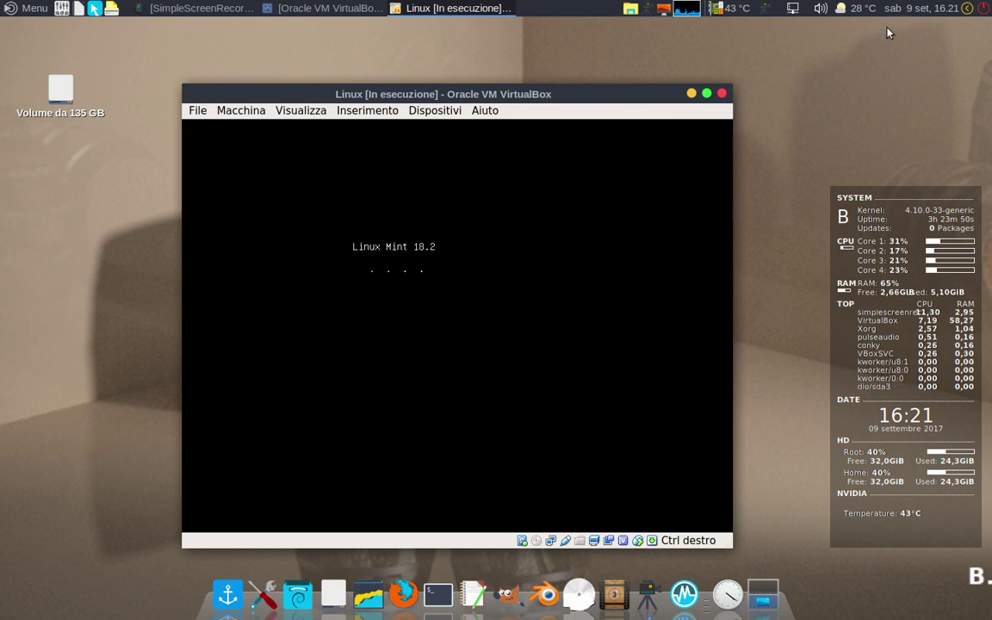
{"action": "left_click", "coordinate": [765, 9]}
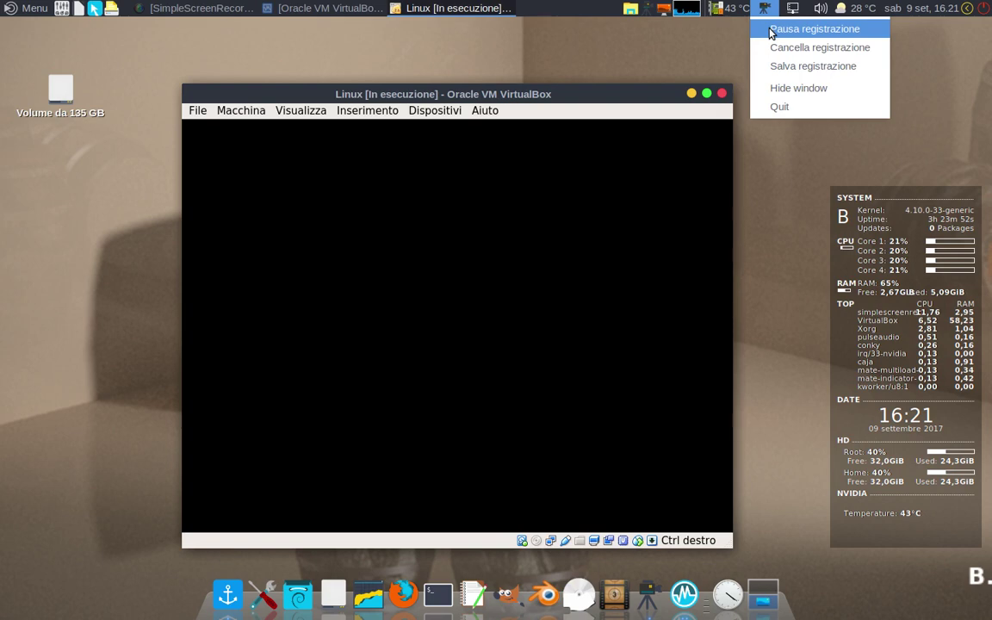
{"action": "left_click", "coordinate": [771, 31]}
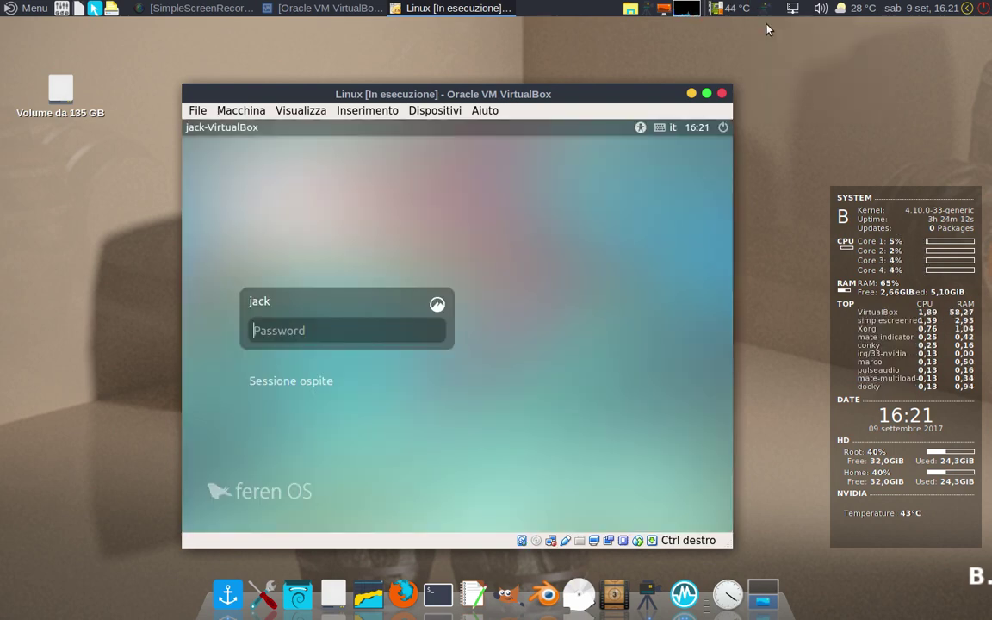
Step: Log in to the new feren OS account by entering its password
{"action": "left_click", "coordinate": [315, 330]}
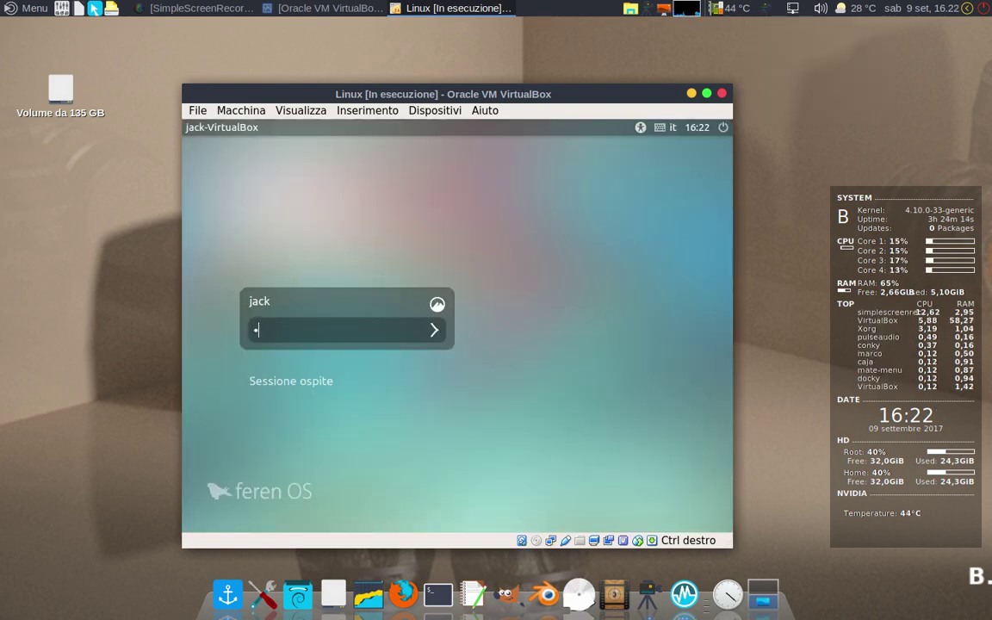
{"action": "type", "text": "xxxx"}
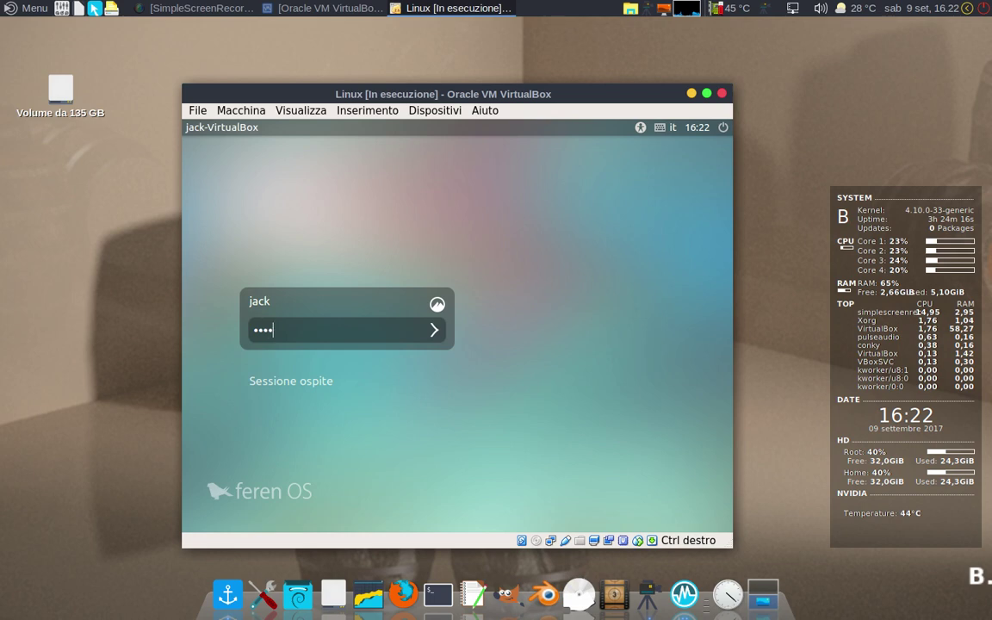
{"action": "key", "text": "Return"}
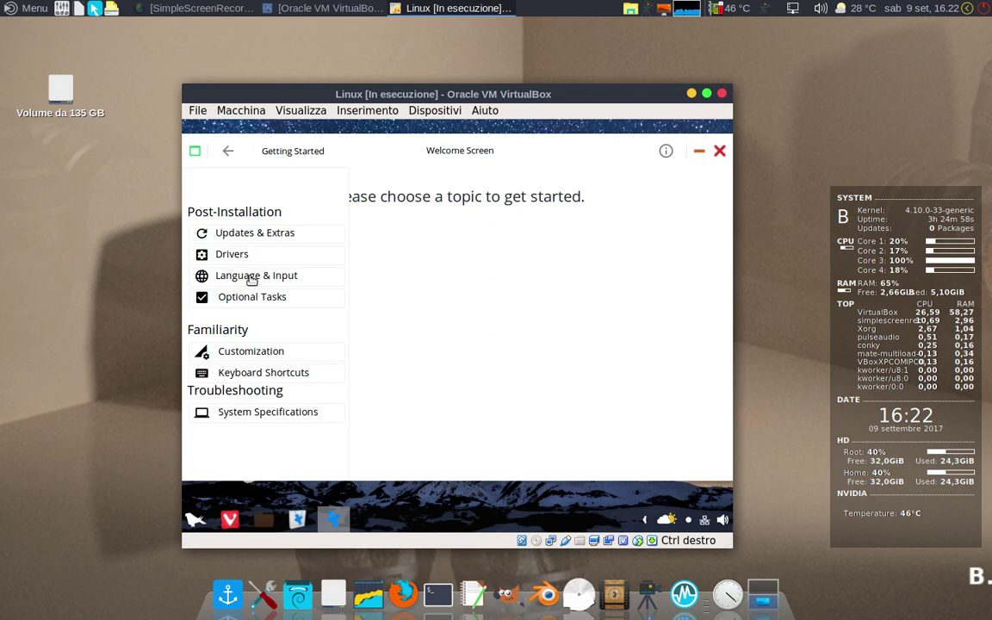
Step: Close the Welcome Screen, then open and close the Home folder
{"action": "left_click", "coordinate": [720, 151]}
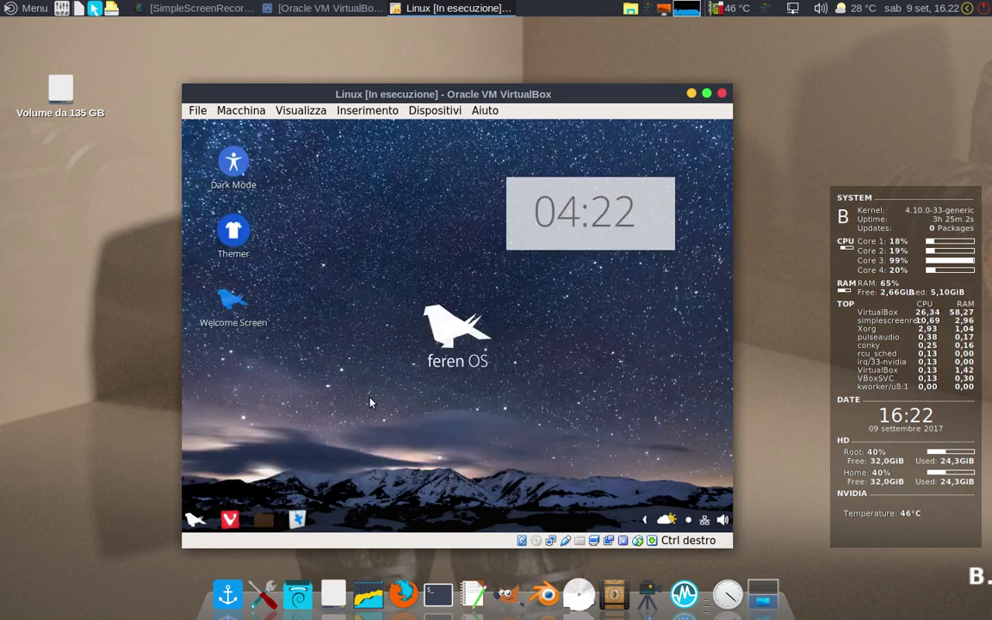
{"action": "left_click", "coordinate": [262, 522]}
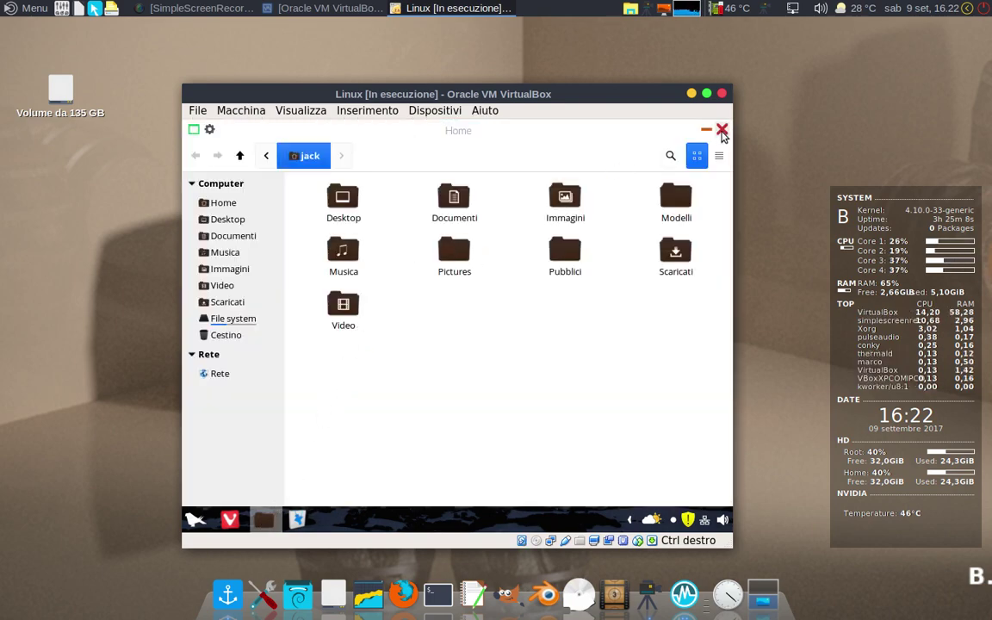
{"action": "left_click", "coordinate": [721, 130]}
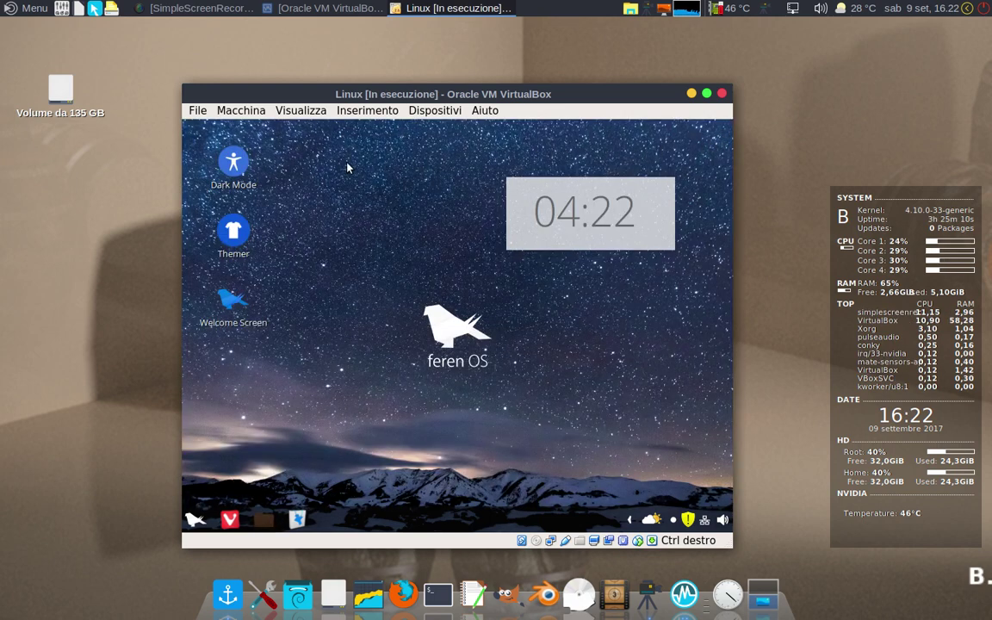
Step: Launch and close Themer, expand the system tray, and show the user session options
{"action": "double_click", "coordinate": [225, 245]}
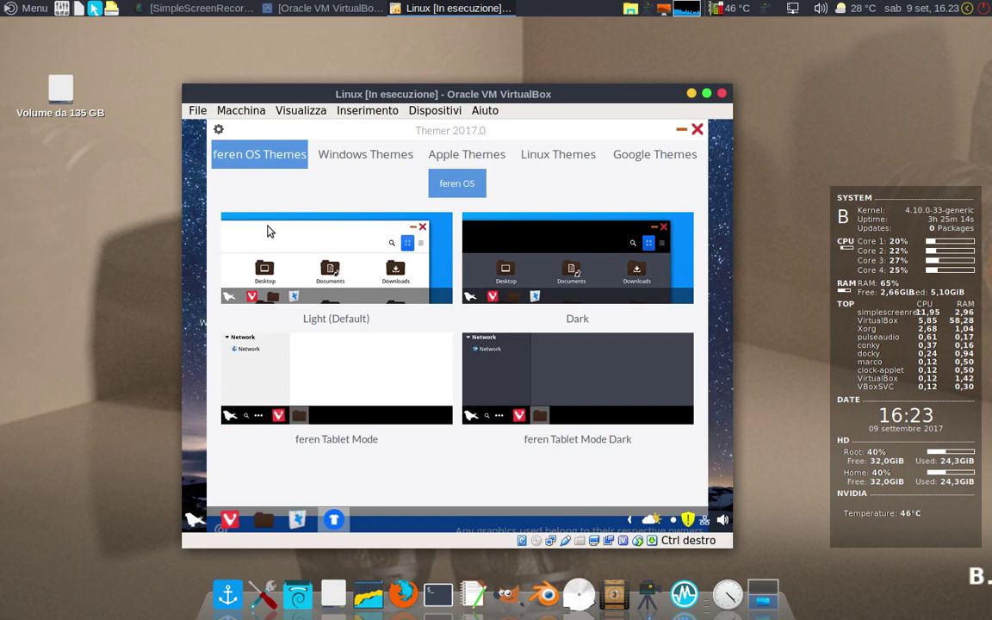
{"action": "left_click", "coordinate": [698, 130]}
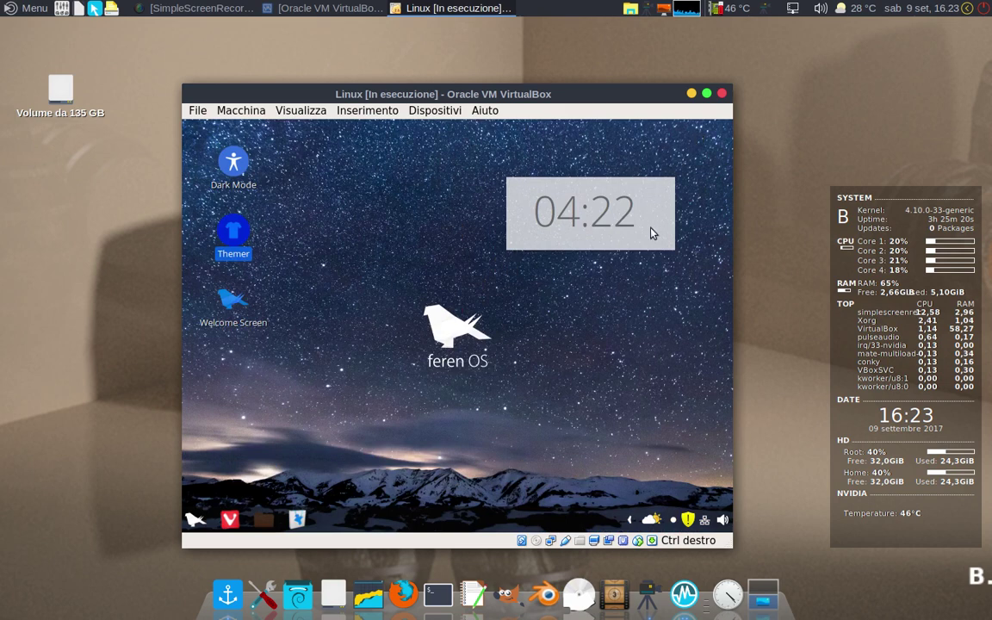
{"action": "left_click", "coordinate": [629, 520]}
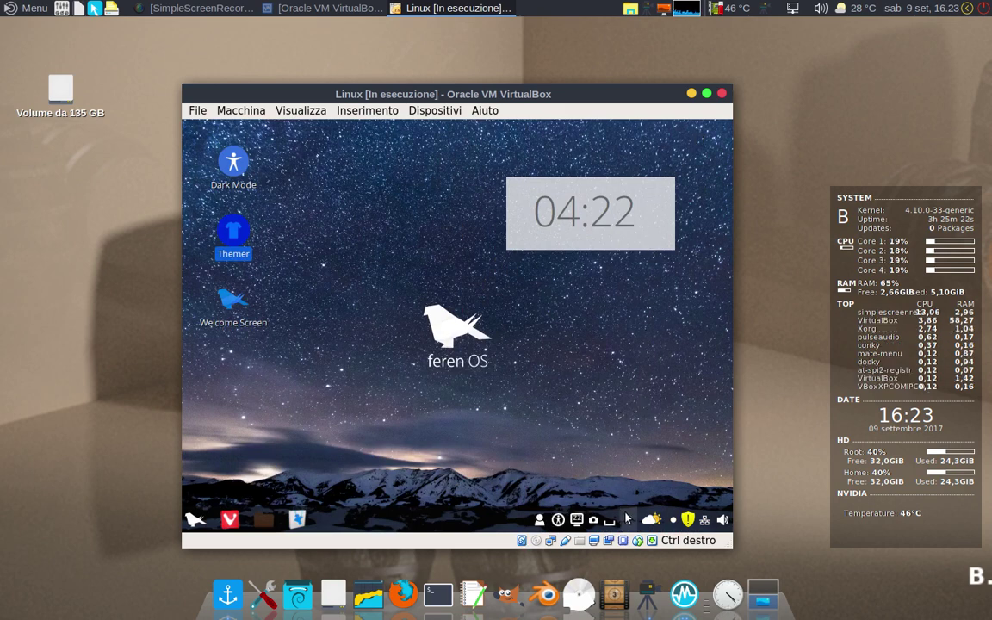
{"action": "left_click", "coordinate": [540, 520]}
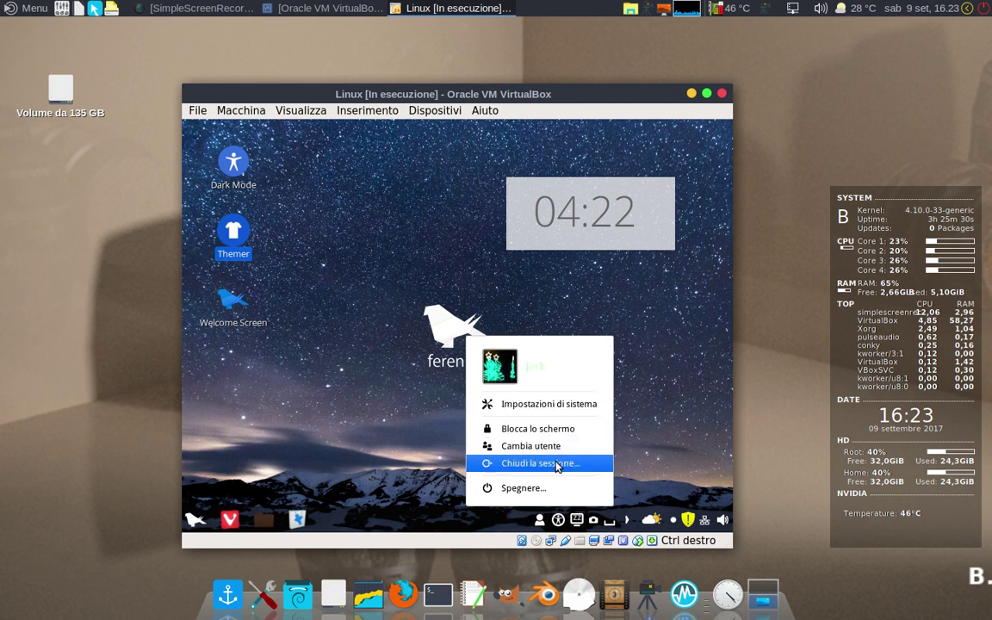
Step: Shut down feren OS by choosing 'Spegnere...' and confirming 'Arresta' in the Session dialog
{"action": "left_click", "coordinate": [554, 488]}
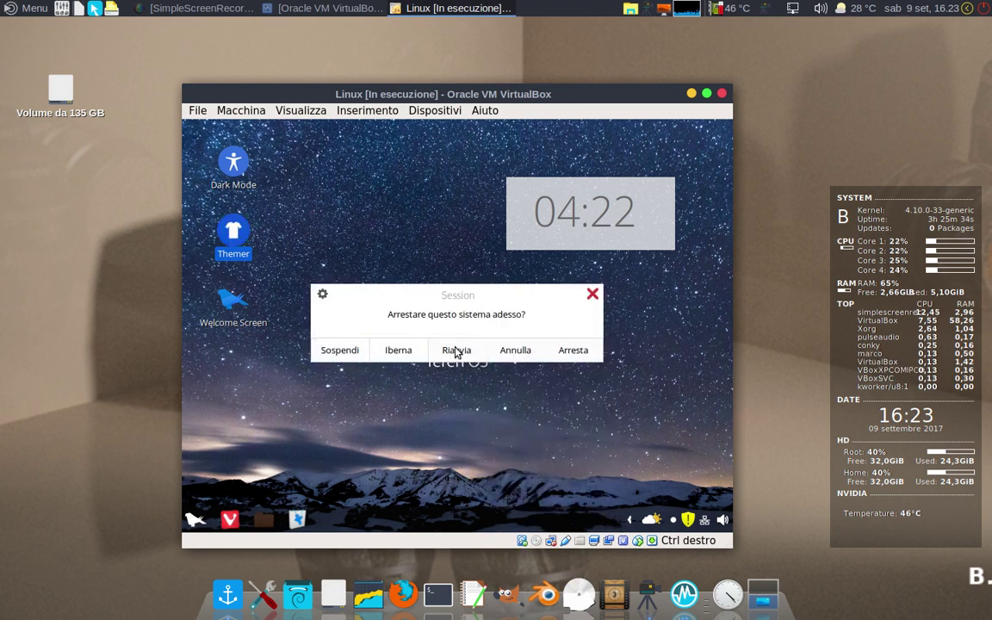
{"action": "left_click", "coordinate": [575, 353]}
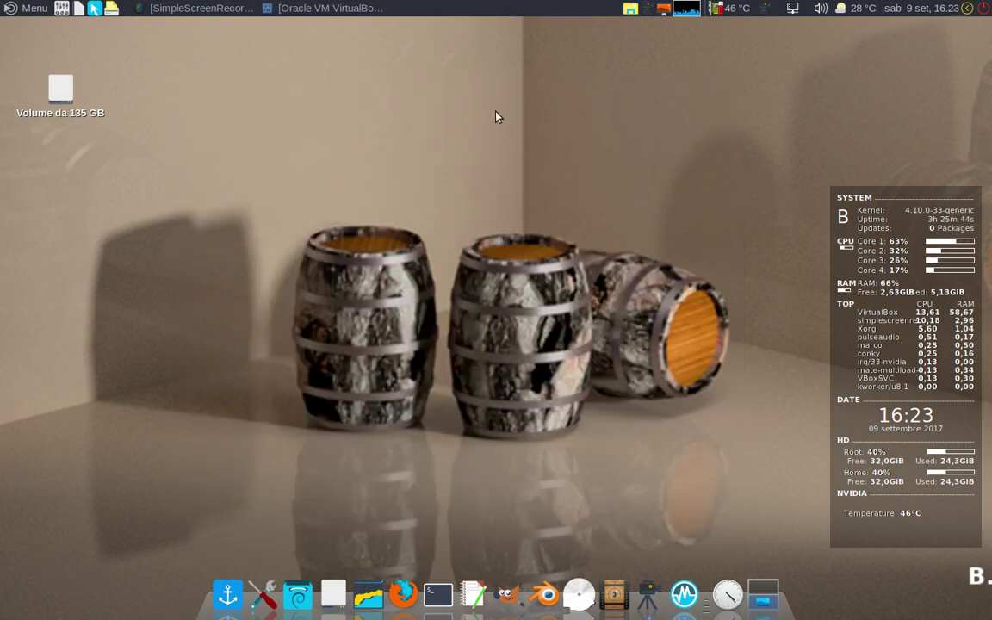
Step: Restore the VirtualBox Manager window showing the Linux VM as powered off (Spenta)
{"action": "left_click", "coordinate": [289, 10]}
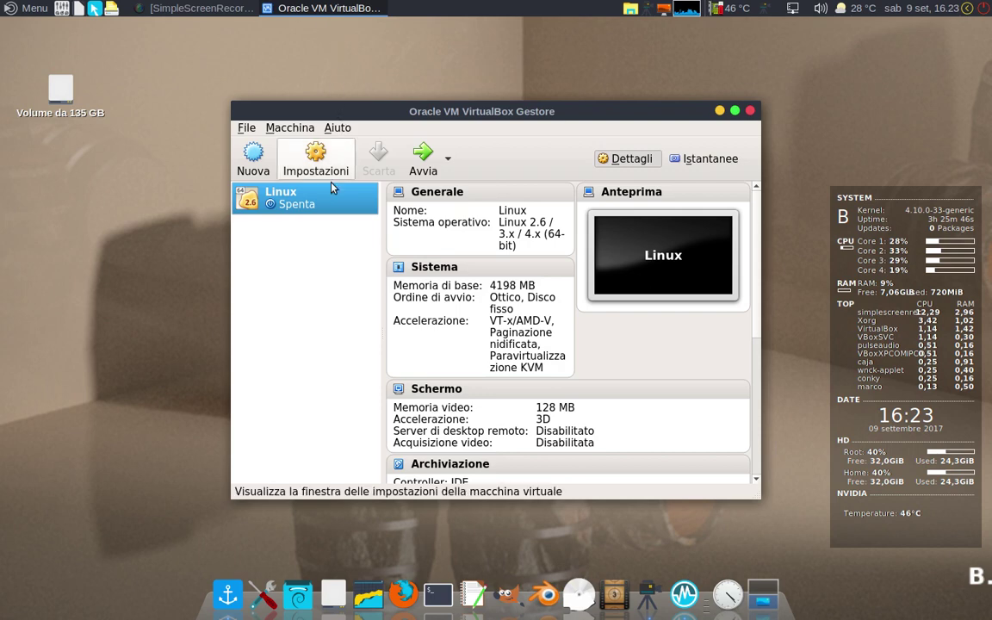